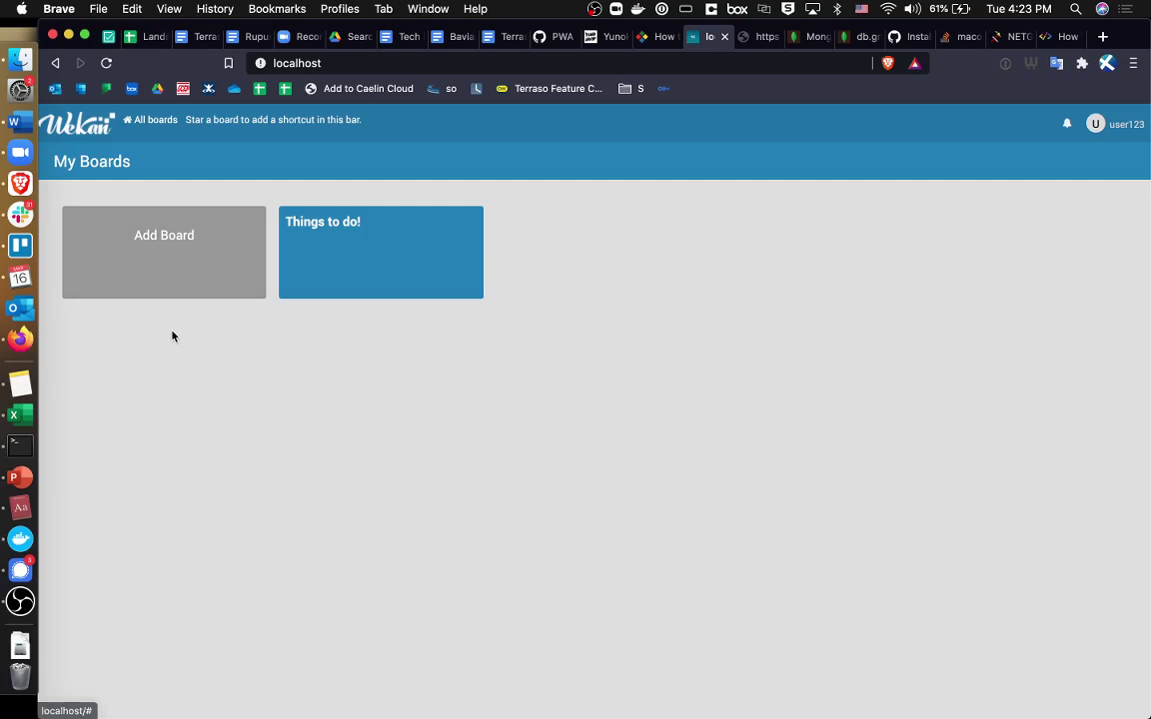
# Create a new private board titled 'Project #1'
pyautogui.click(194, 265)
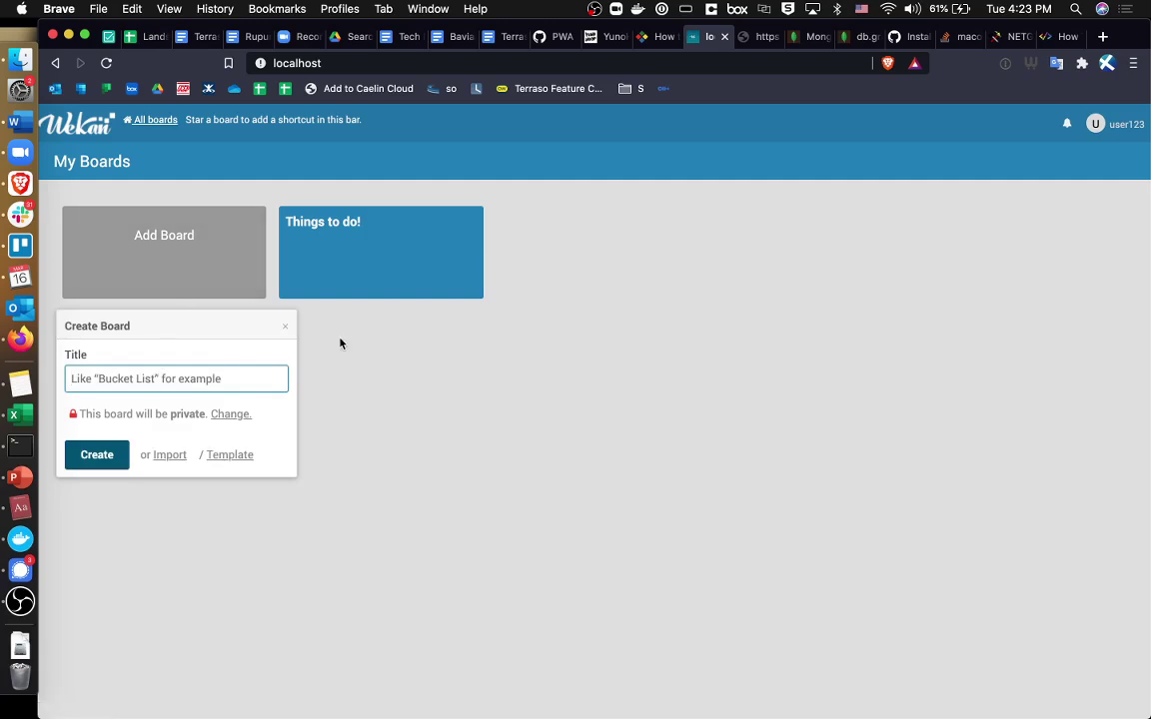
pyautogui.write('Project ')
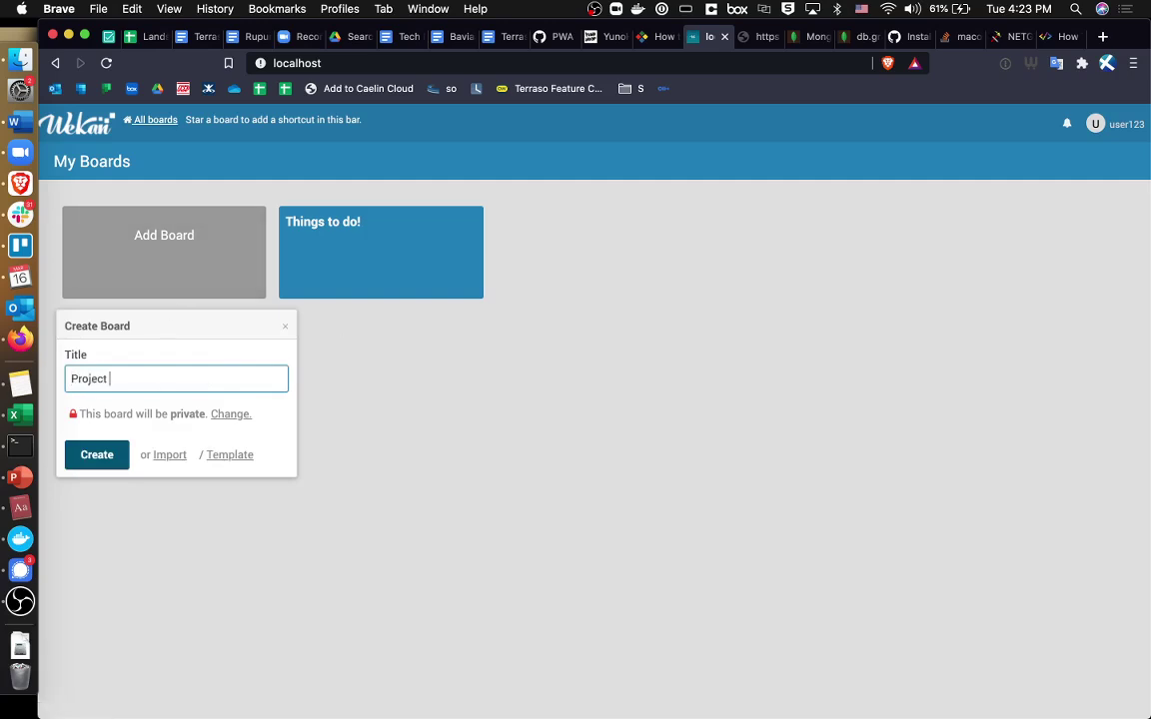
pyautogui.write('#1')
pyautogui.click(92, 456)
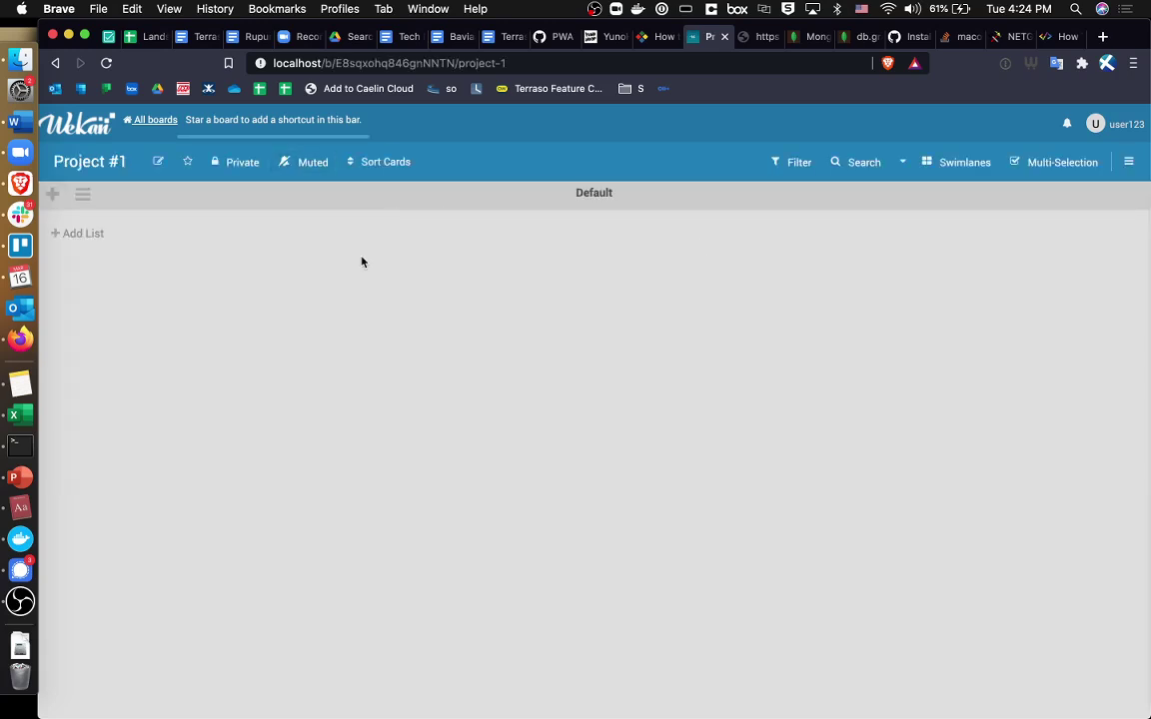
# Add a list named 'To Do' to the board
pyautogui.click(82, 236)
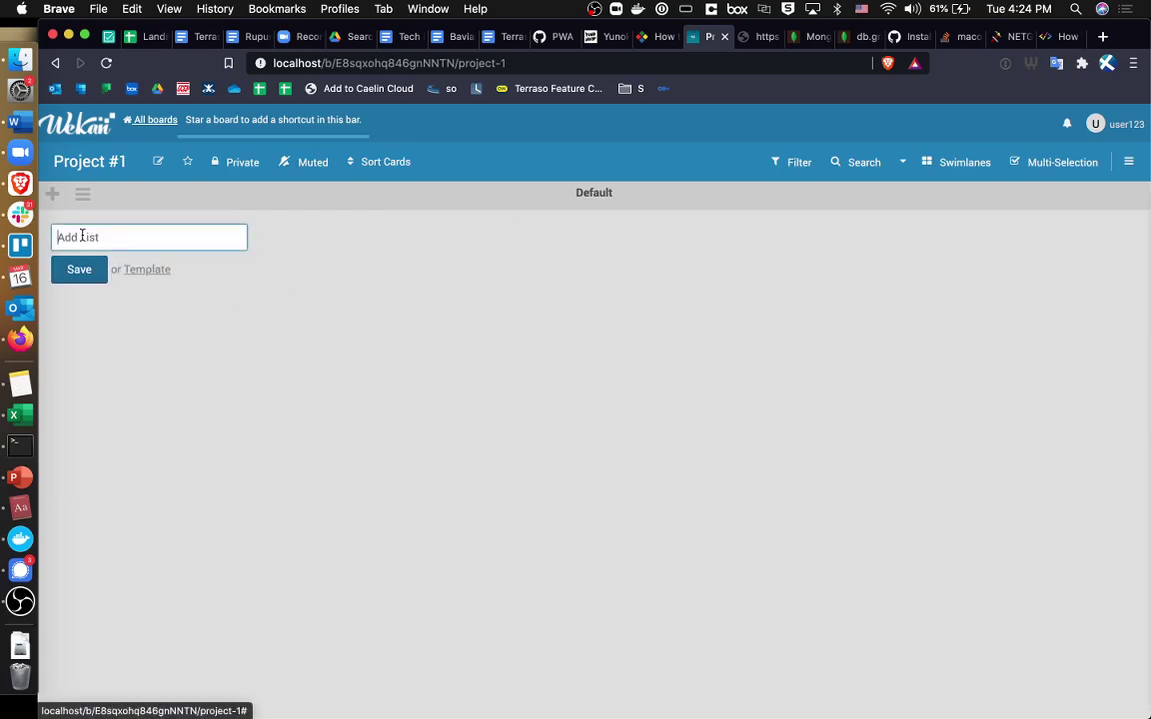
pyautogui.write('To Do')
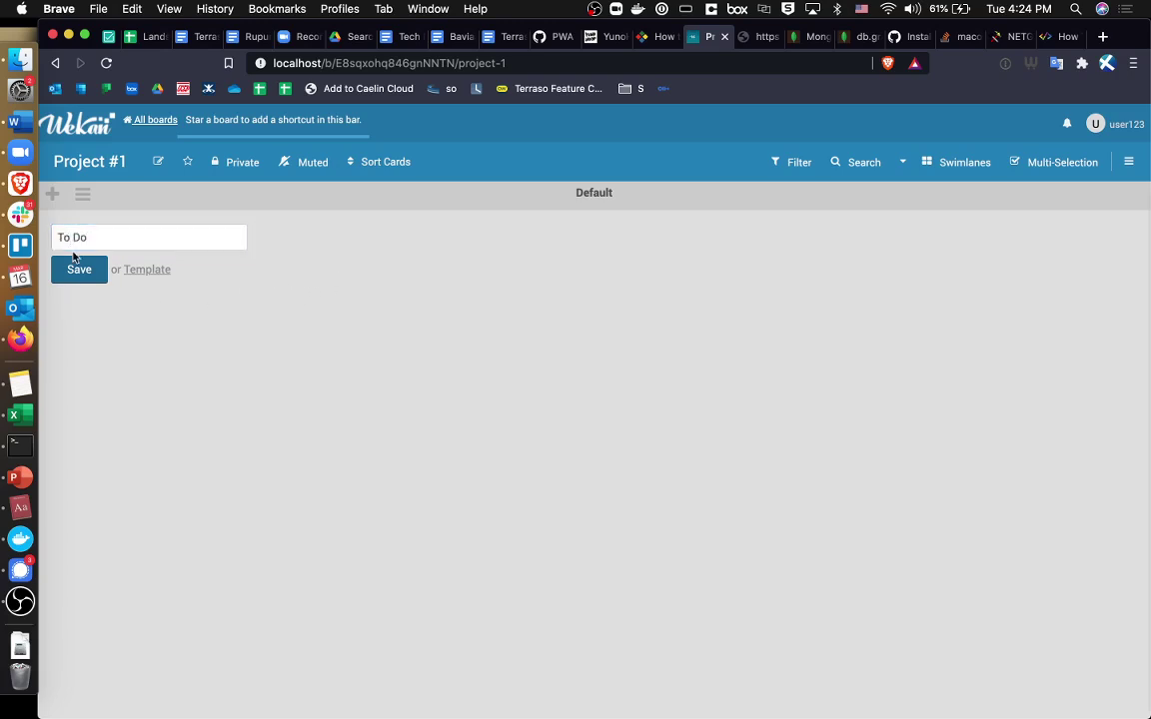
pyautogui.click(72, 266)
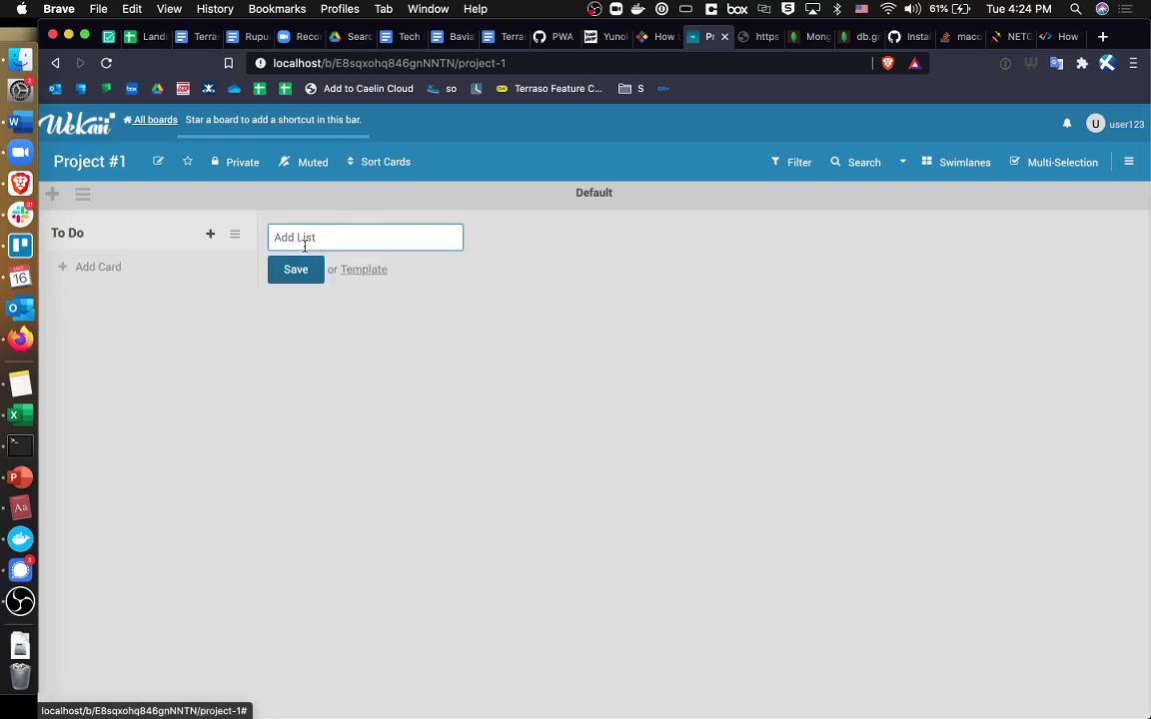
# Add cards Task One, Task Three and Task Two, then move Task Three below Task Two
pyautogui.click(98, 268)
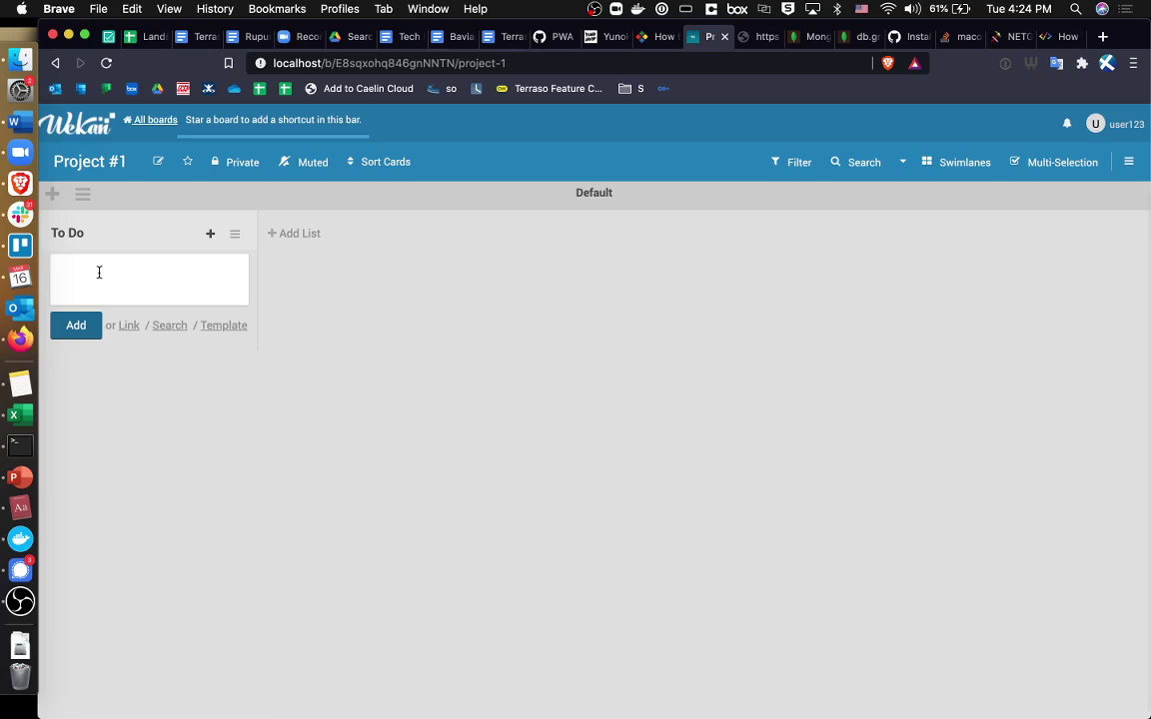
pyautogui.write('Task One')
pyautogui.press('Return')
pyautogui.write('Task Three')
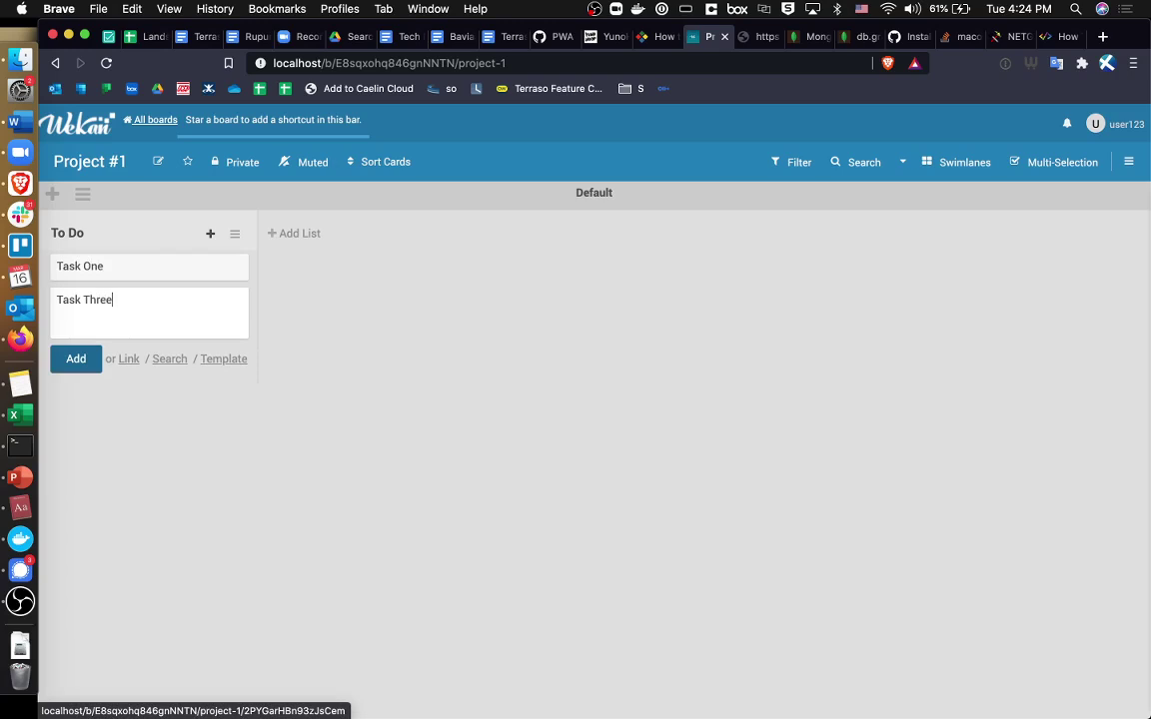
pyautogui.press('Return')
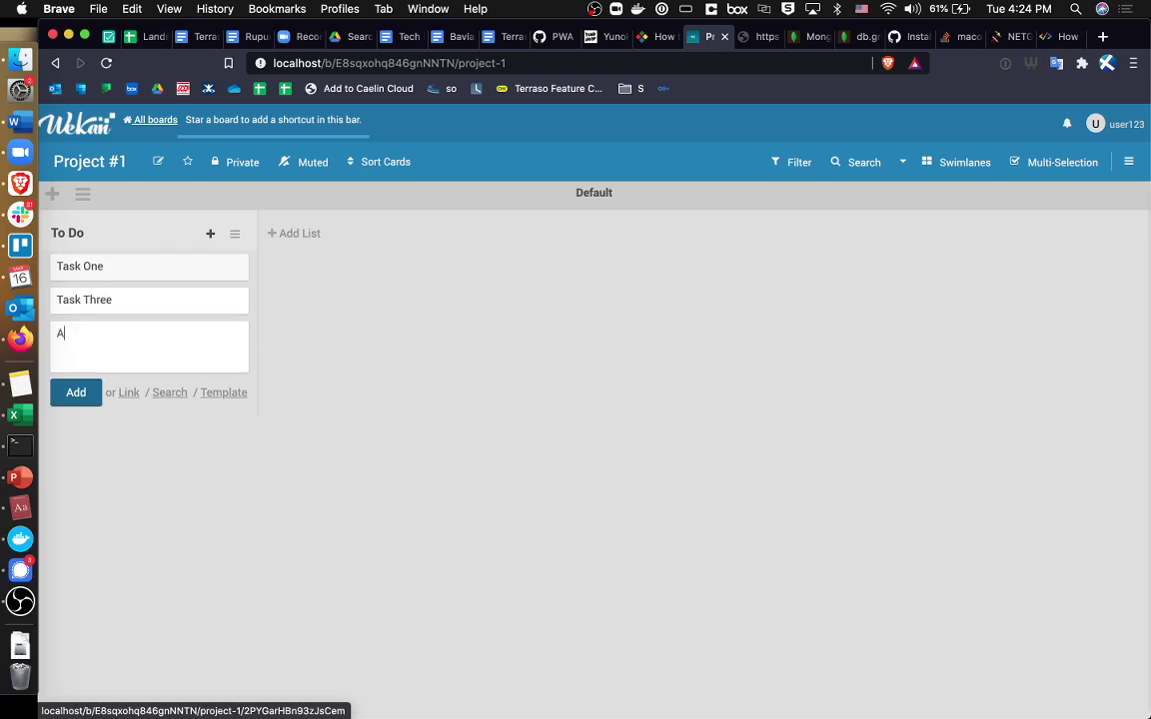
pyautogui.write('Task Two')
pyautogui.press('Return')
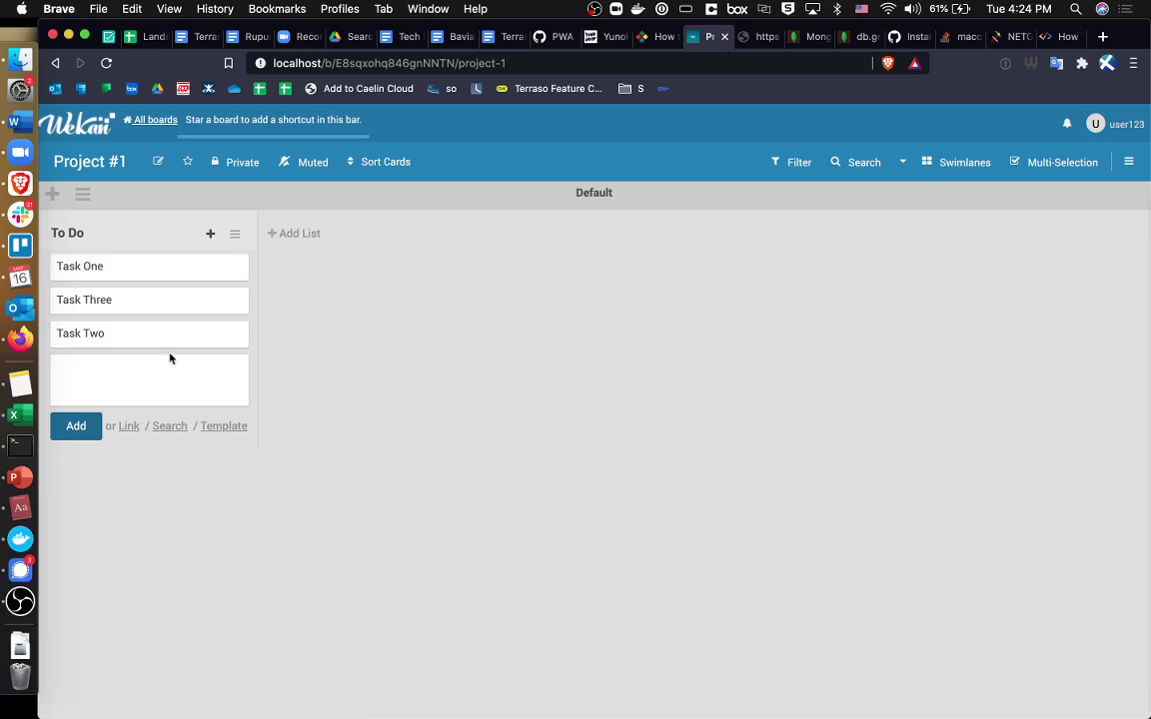
pyautogui.moveTo(154, 303)
pyautogui.mouseDown()
pyautogui.moveTo(147, 346)
pyautogui.moveTo(160, 302)
pyautogui.moveTo(161, 342)
pyautogui.moveTo(159, 324)
pyautogui.mouseUp()
# Open Task One's card details
pyautogui.click(162, 269)
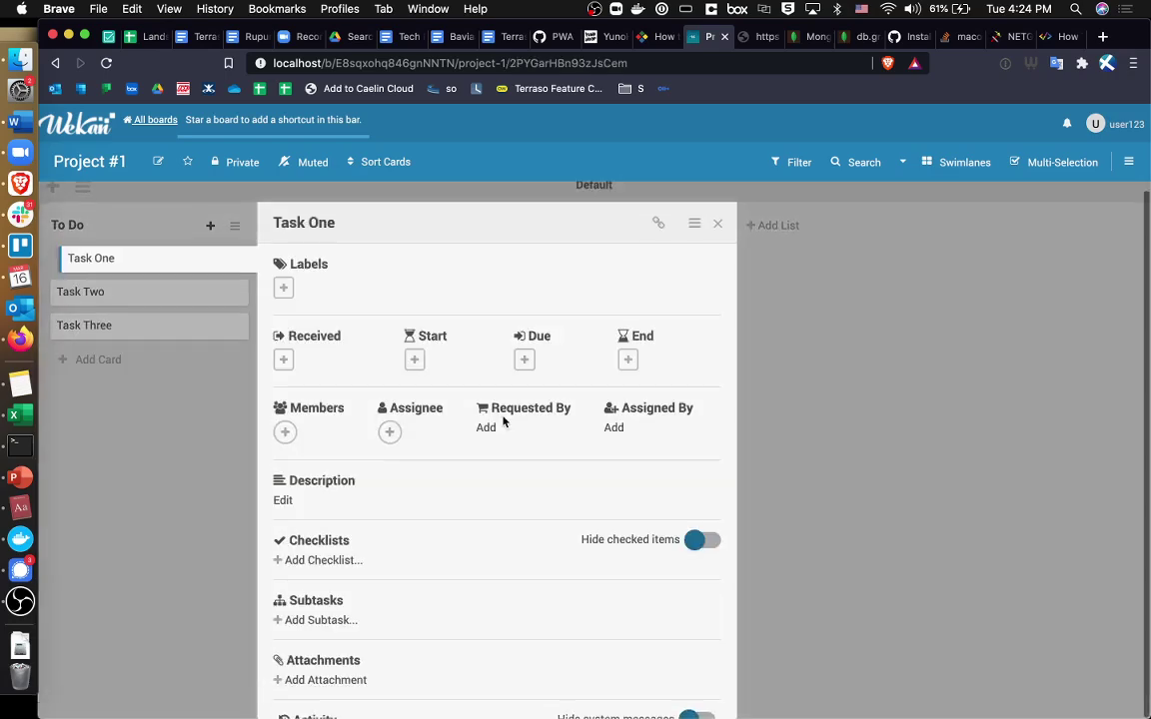
pyautogui.scroll(-2, 503, 419)
pyautogui.scroll(-3, 475, 493)
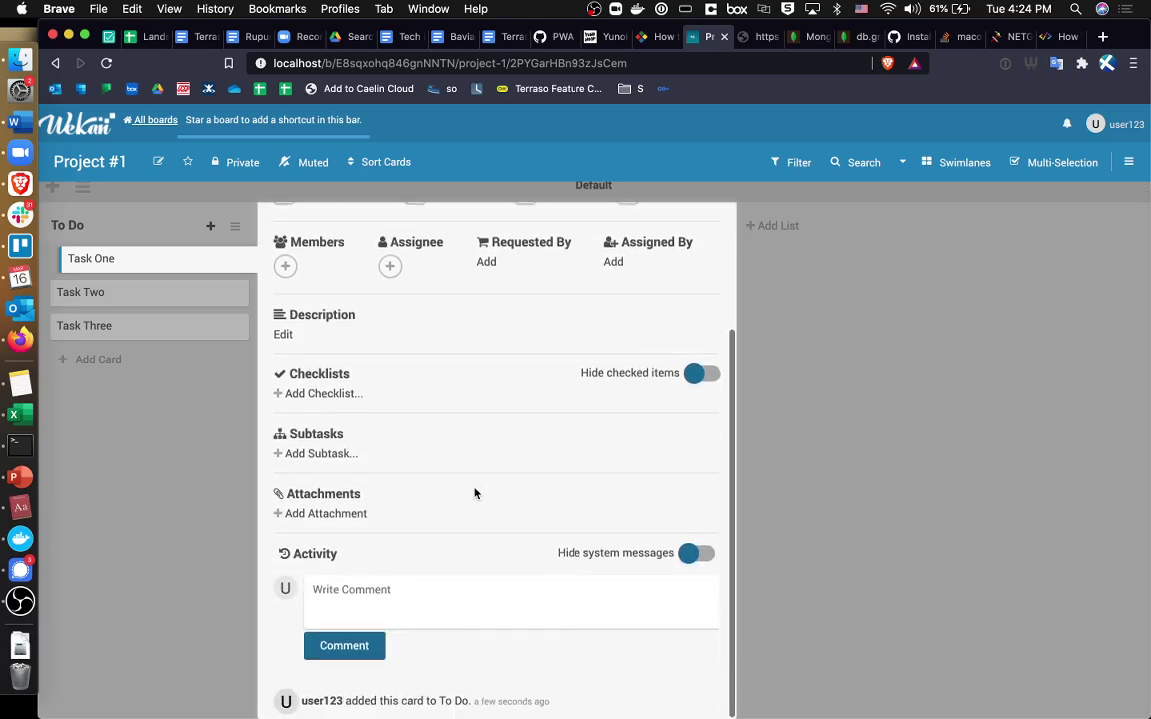
pyautogui.scroll(4, 475, 493)
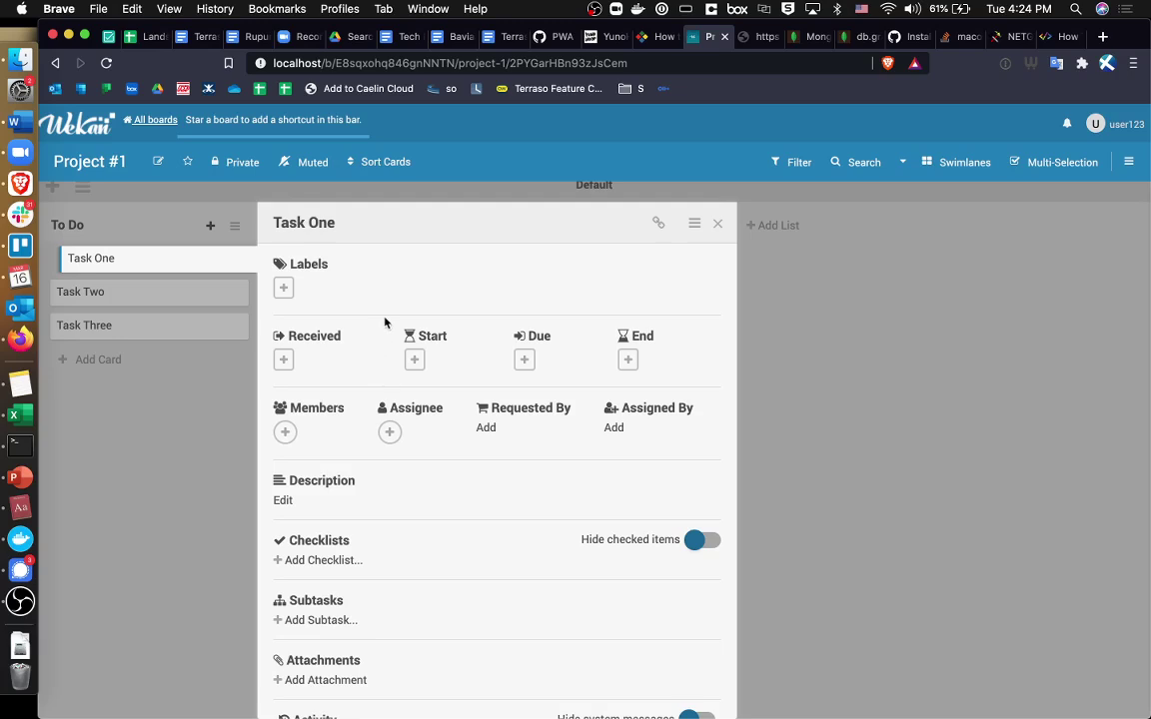
# Apply the green label to Task One and rename it 'Operation Task'
pyautogui.click(285, 288)
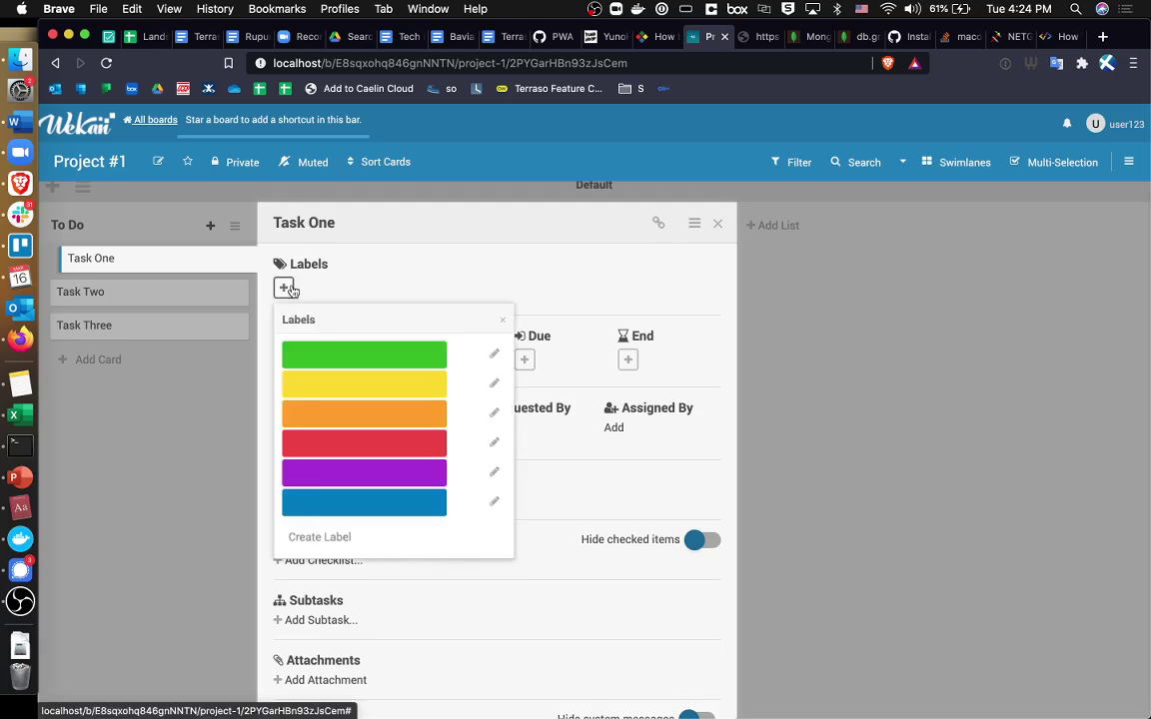
pyautogui.click(326, 349)
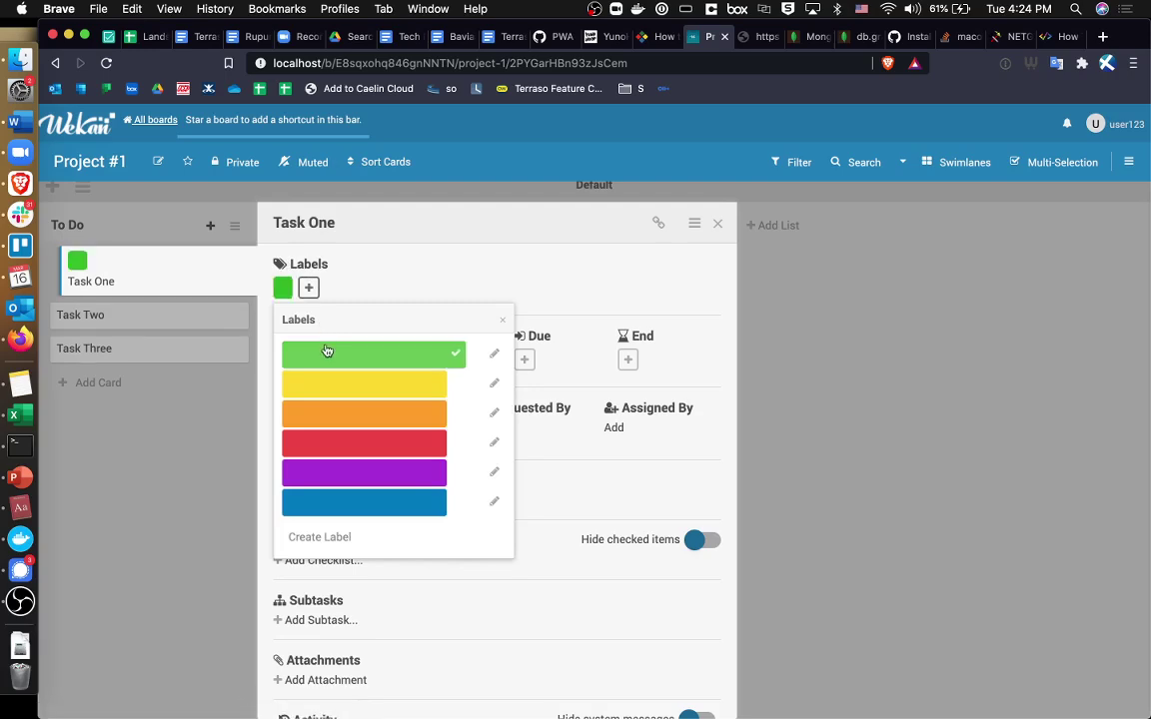
pyautogui.click(494, 354)
pyautogui.click(395, 373)
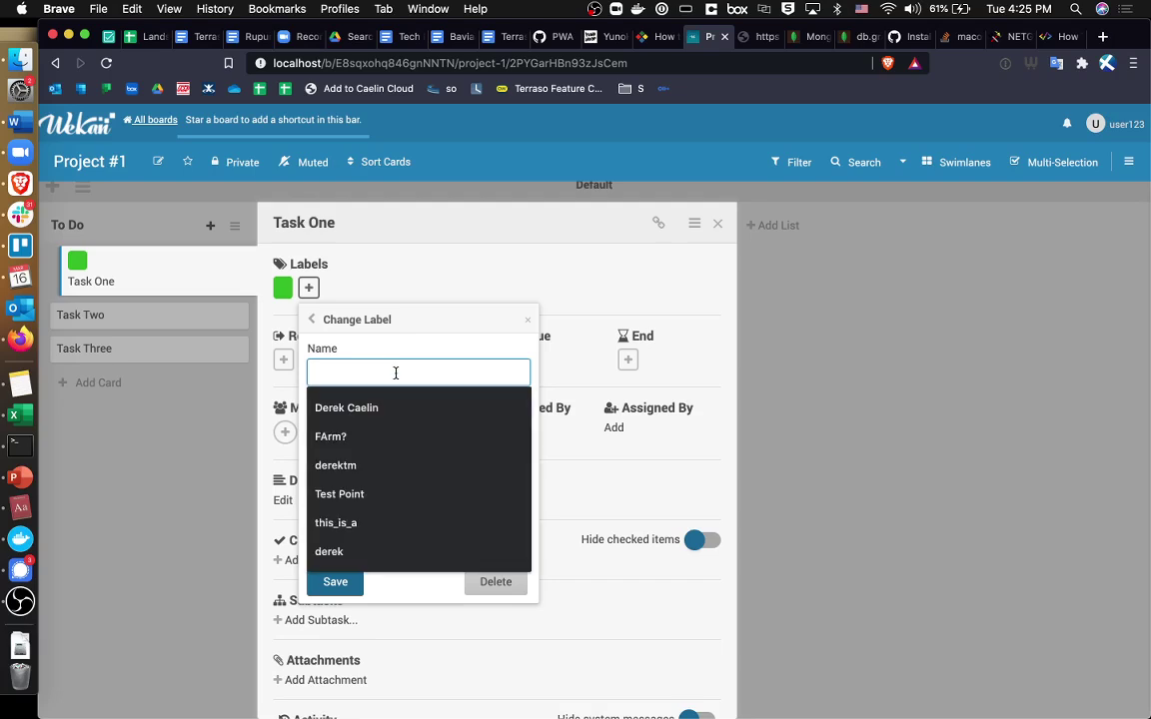
pyautogui.write('Operation')
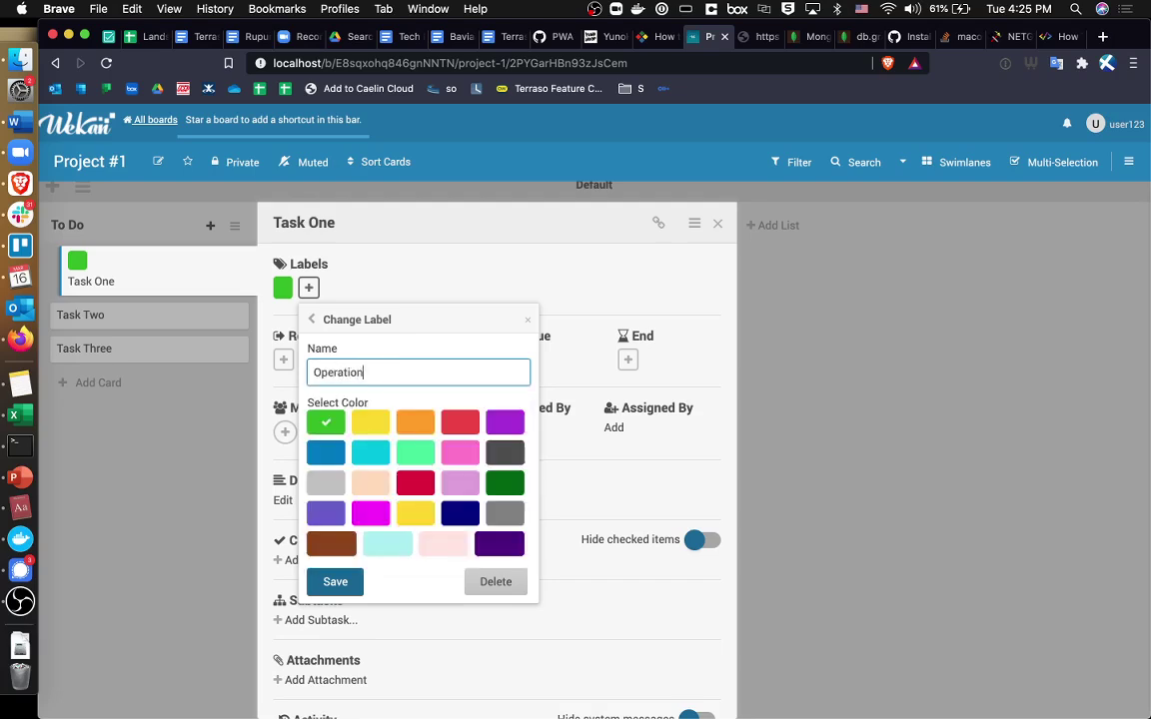
pyautogui.write(' Task')
pyautogui.press('Return')
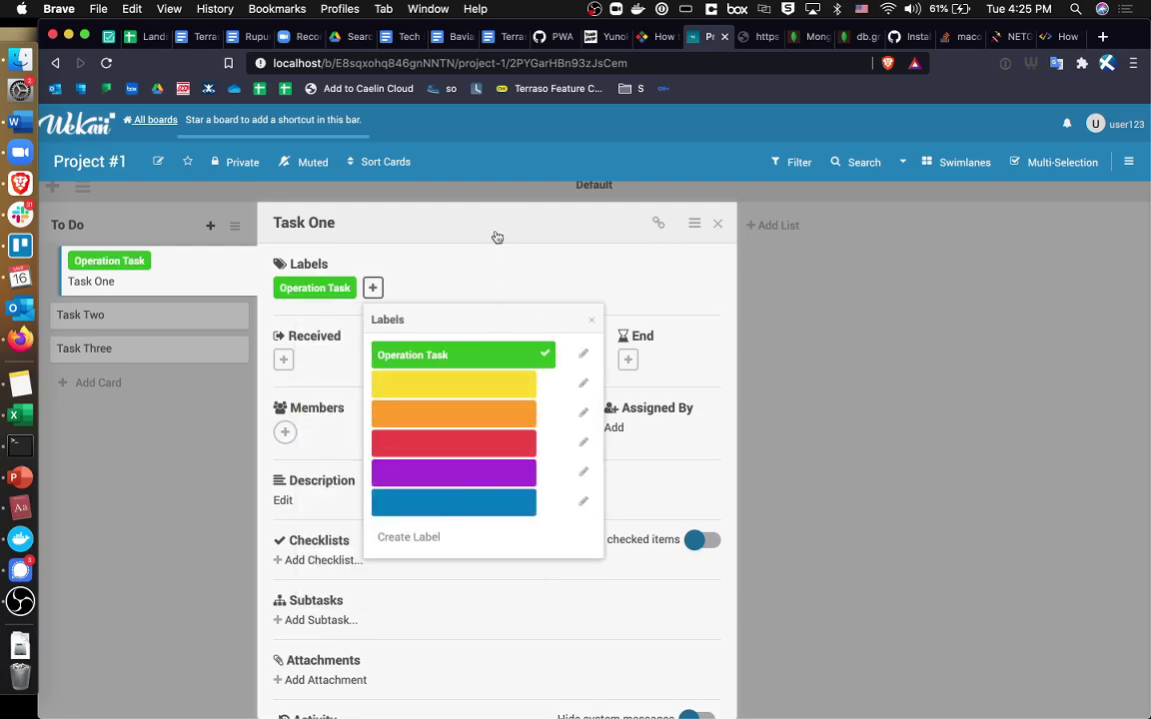
pyautogui.click(450, 268)
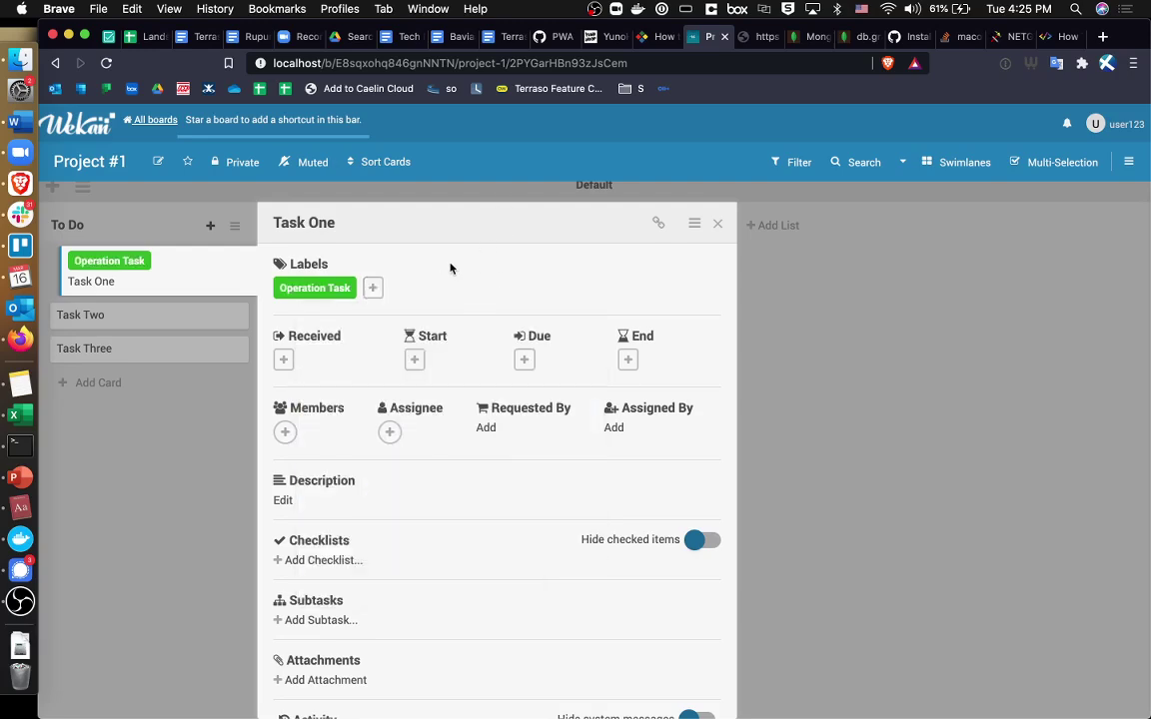
# Set Task One's start date to March 16, due date and end date to March 17
pyautogui.click(415, 359)
pyautogui.click(461, 598)
pyautogui.click(440, 703)
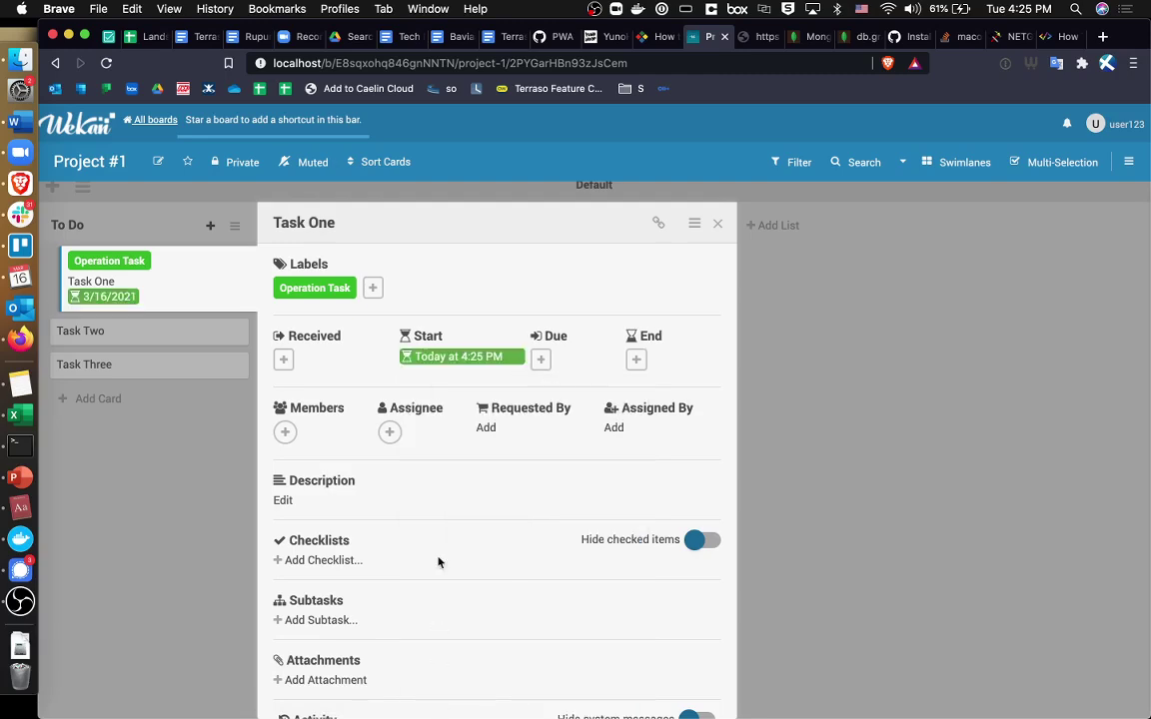
pyautogui.click(540, 360)
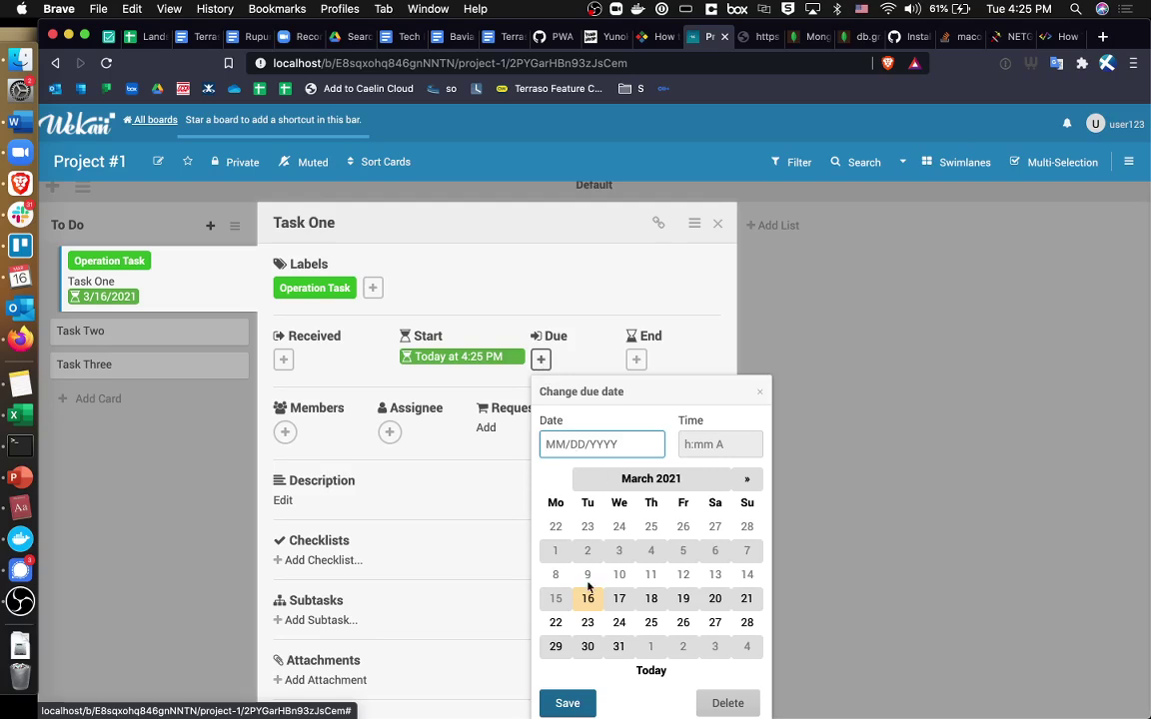
pyautogui.click(619, 599)
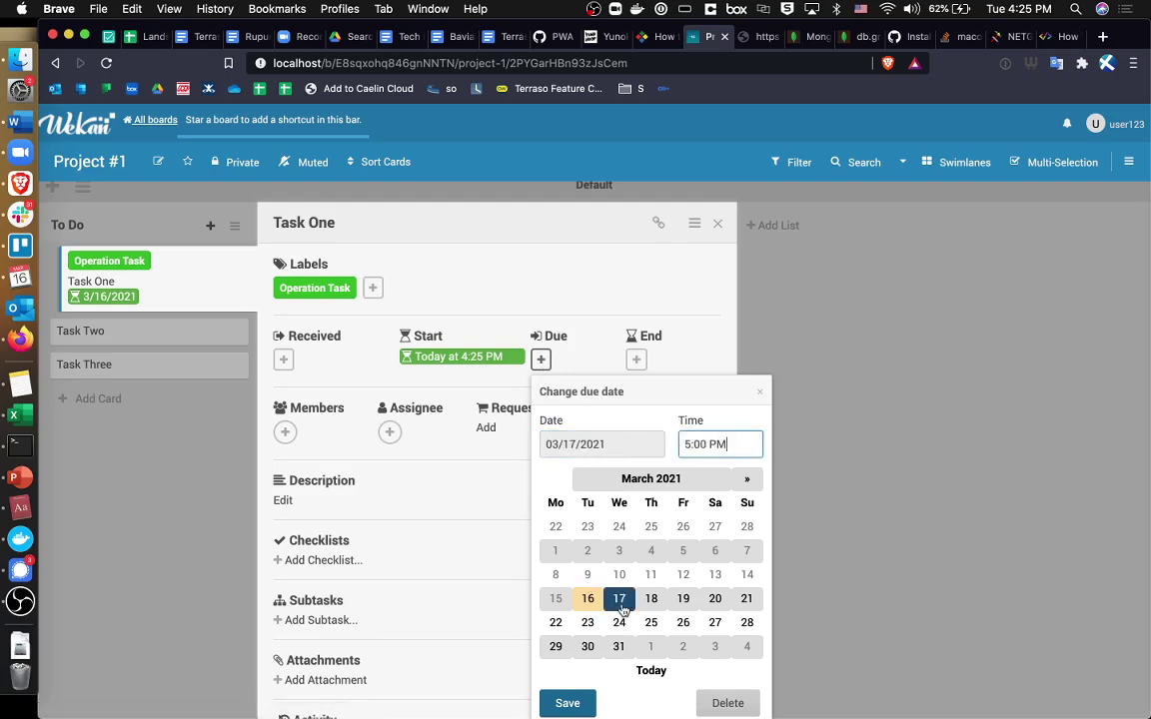
pyautogui.click(568, 703)
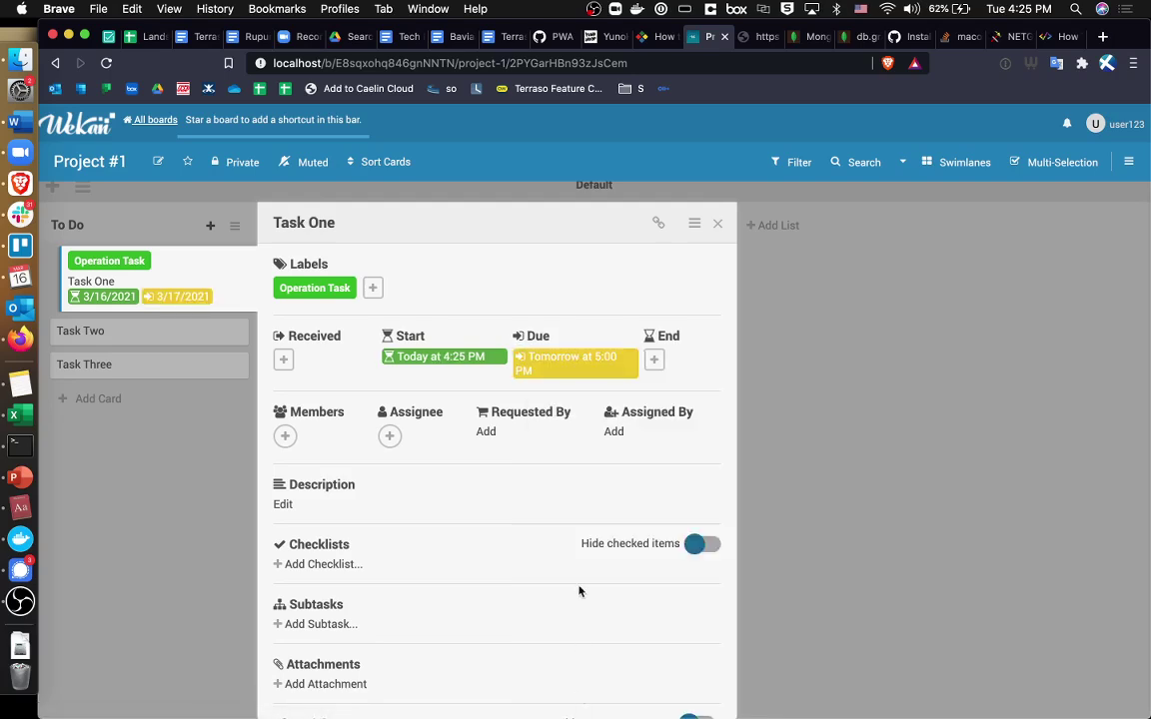
pyautogui.click(655, 360)
pyautogui.click(700, 597)
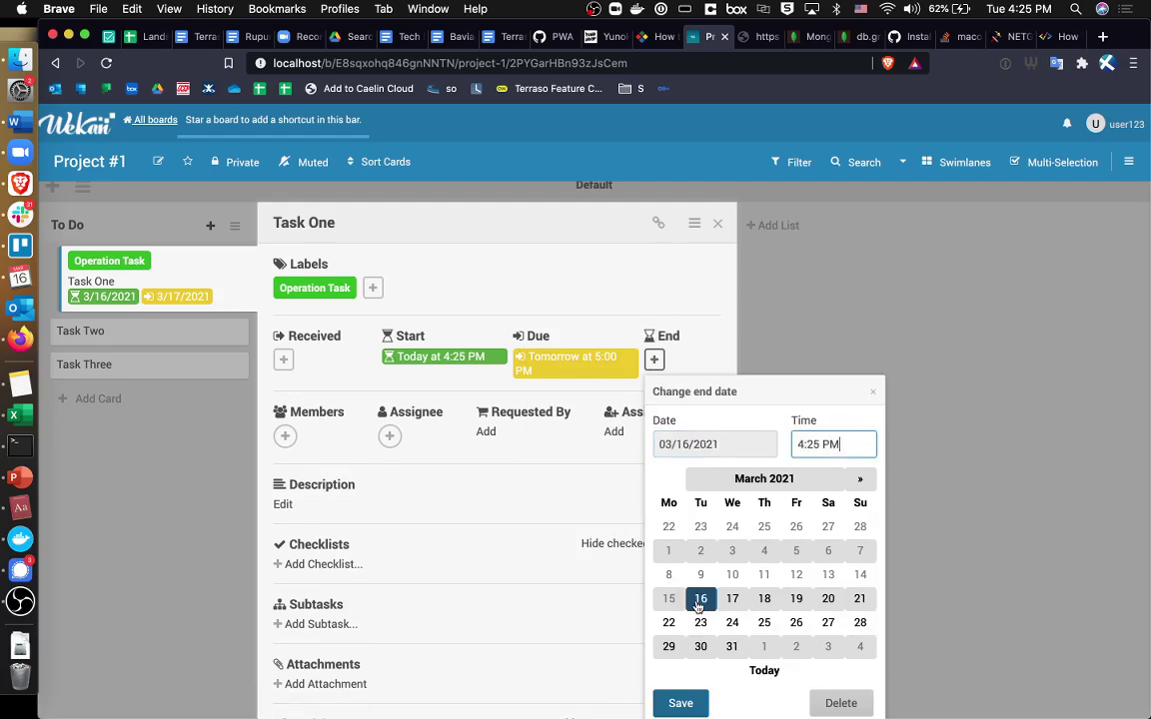
pyautogui.click(681, 702)
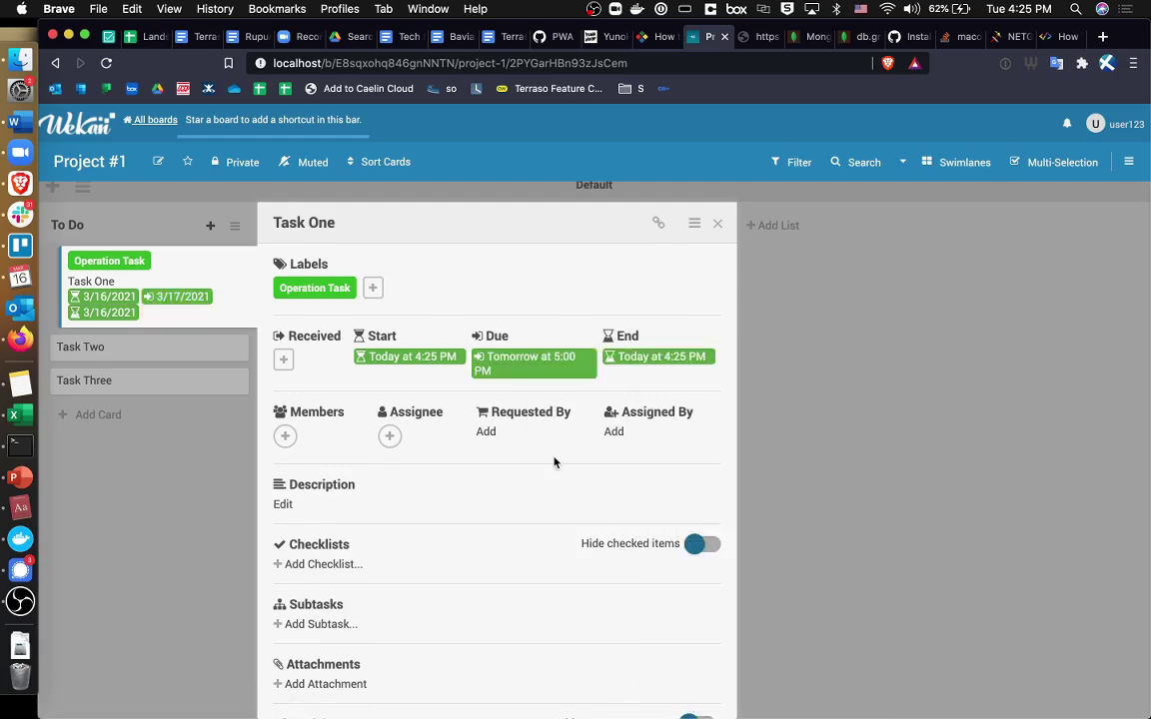
pyautogui.click(640, 360)
pyautogui.click(692, 593)
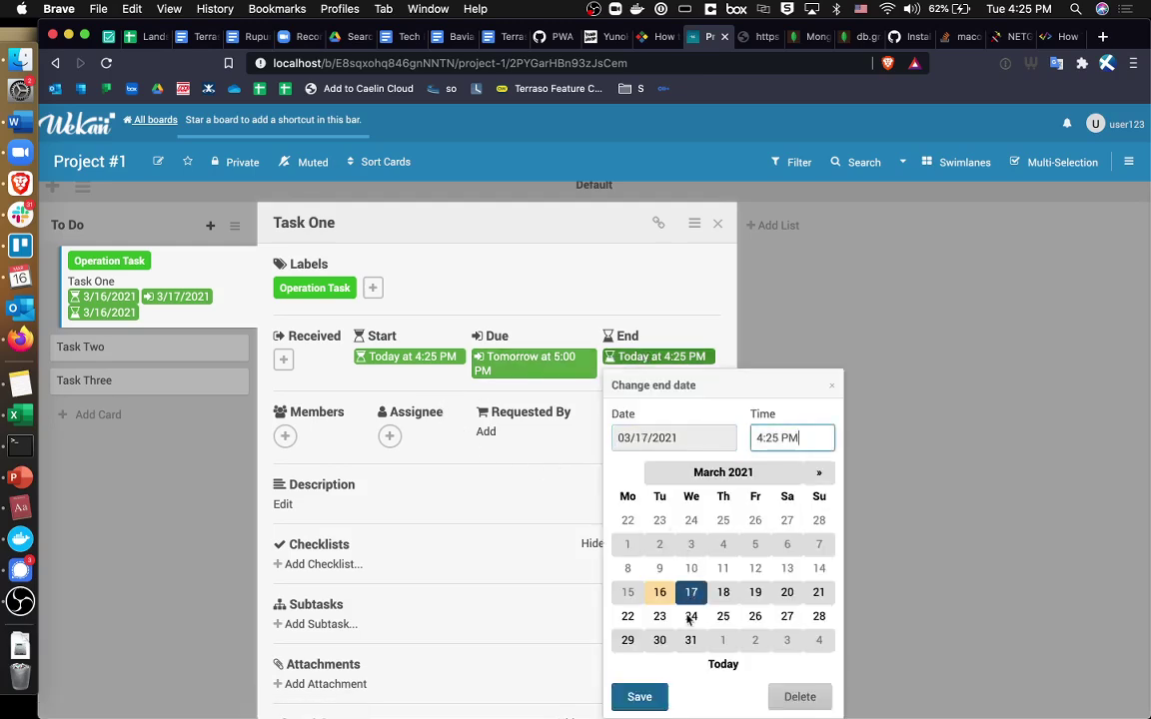
pyautogui.click(637, 699)
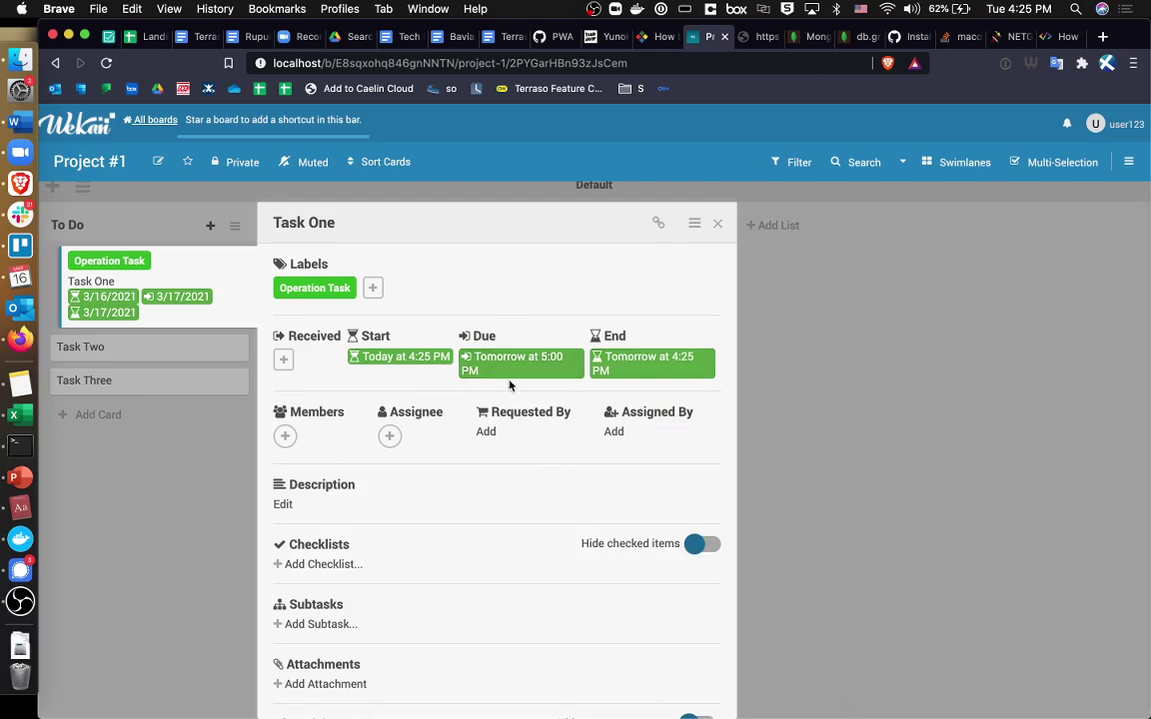
# Add the board's only user to Task One as both member and assignee
pyautogui.click(285, 436)
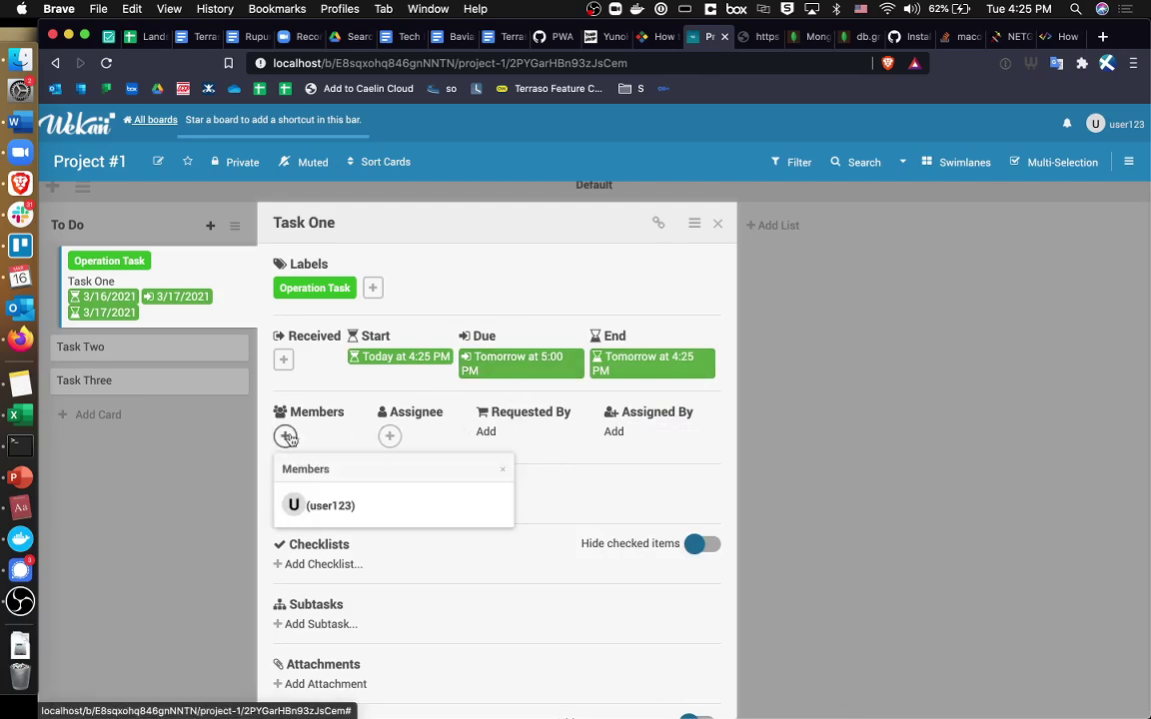
pyautogui.click(314, 506)
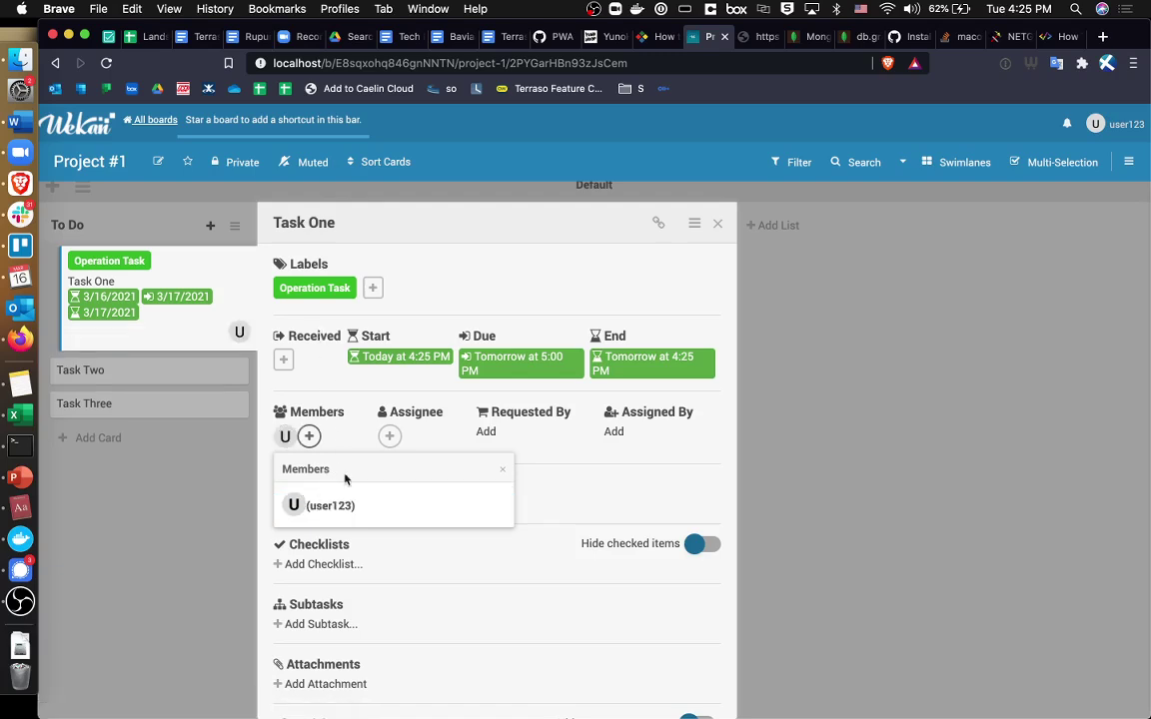
pyautogui.click(311, 410)
pyautogui.click(389, 437)
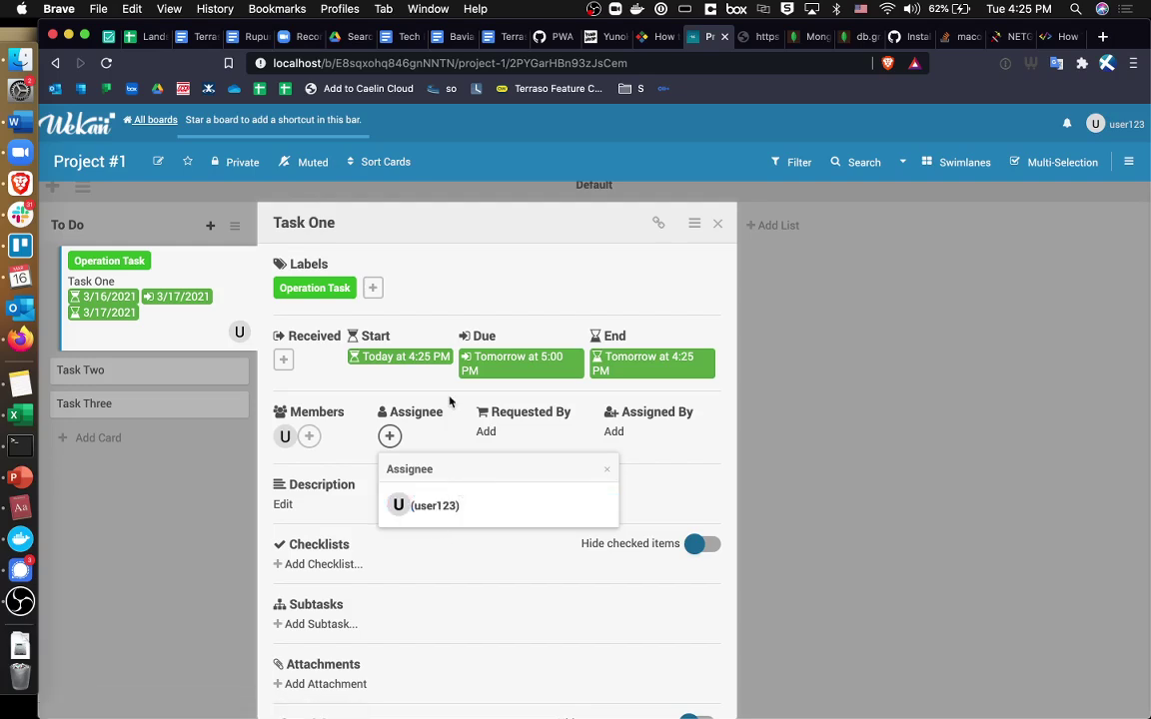
pyautogui.click(442, 508)
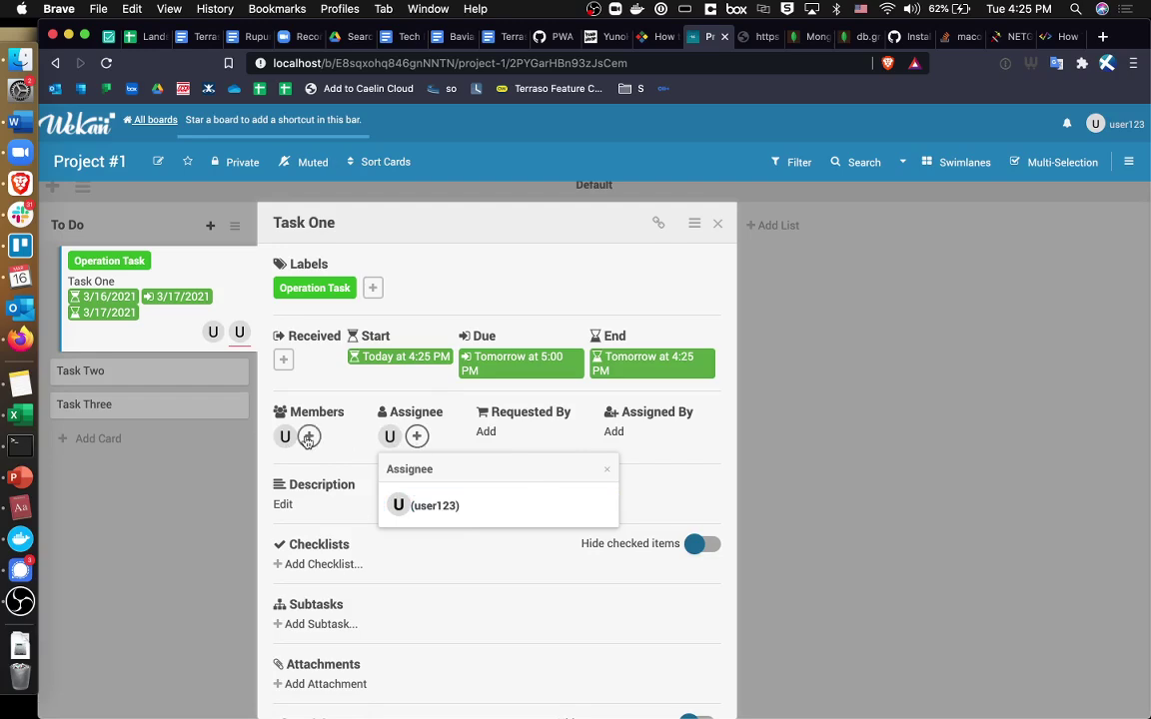
pyautogui.click(721, 428)
pyautogui.scroll(-3, 566, 500)
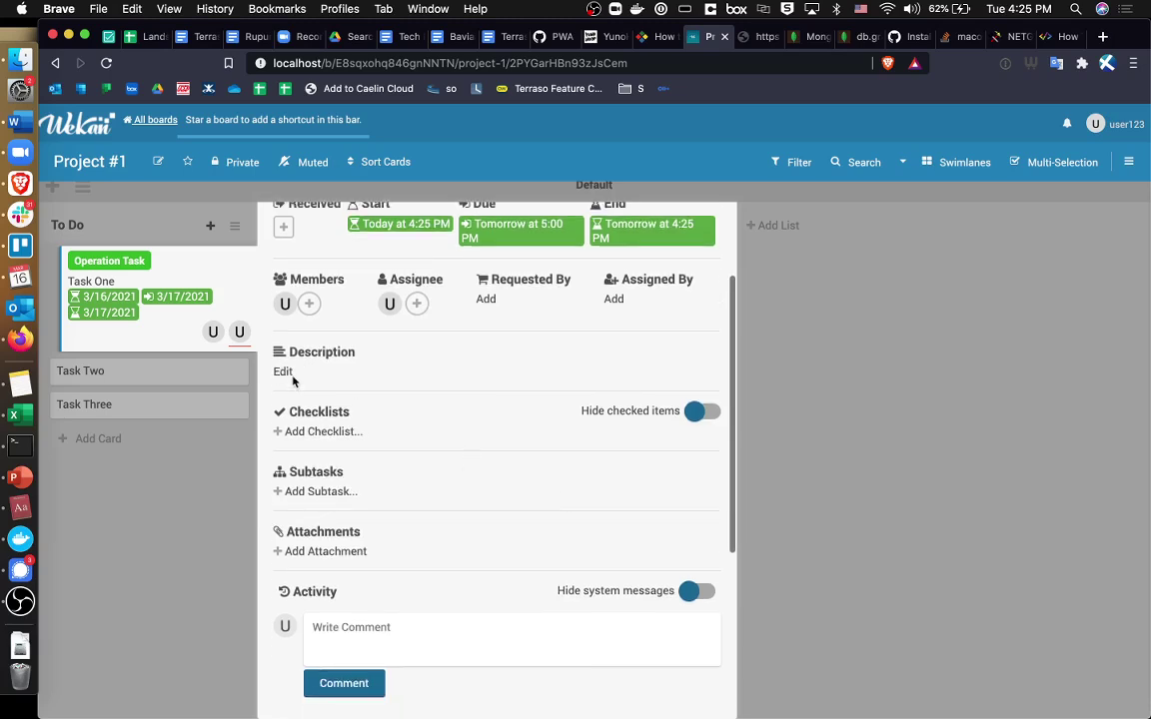
# Write and save the description 'We're going to do a thing. Here are the steps.'
pyautogui.click(290, 375)
pyautogui.write("We're going to do")
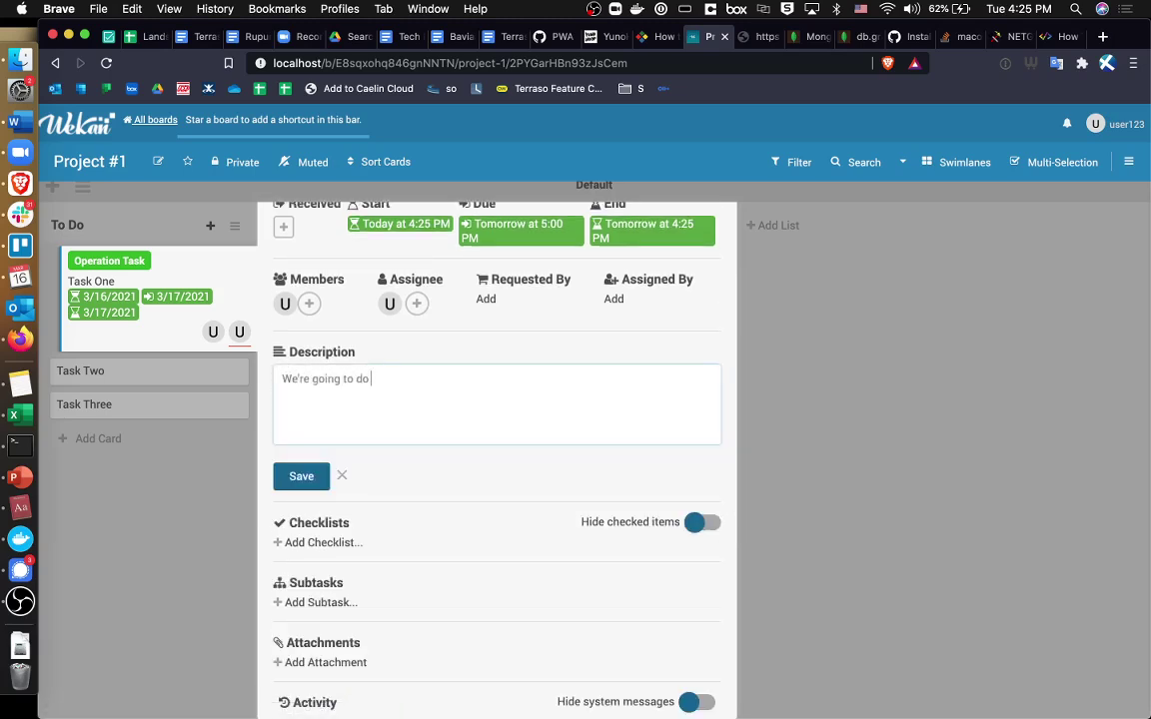
pyautogui.write(' a thing. Here are the steps.')
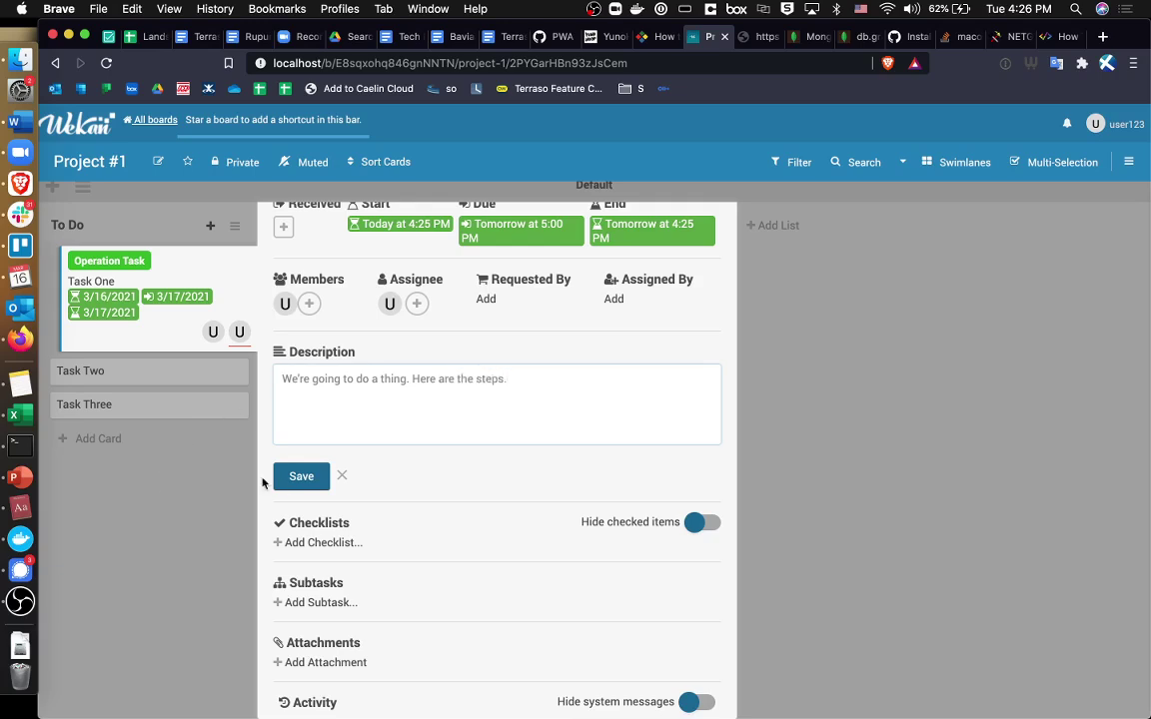
pyautogui.click(300, 475)
pyautogui.scroll(-1, 306, 462)
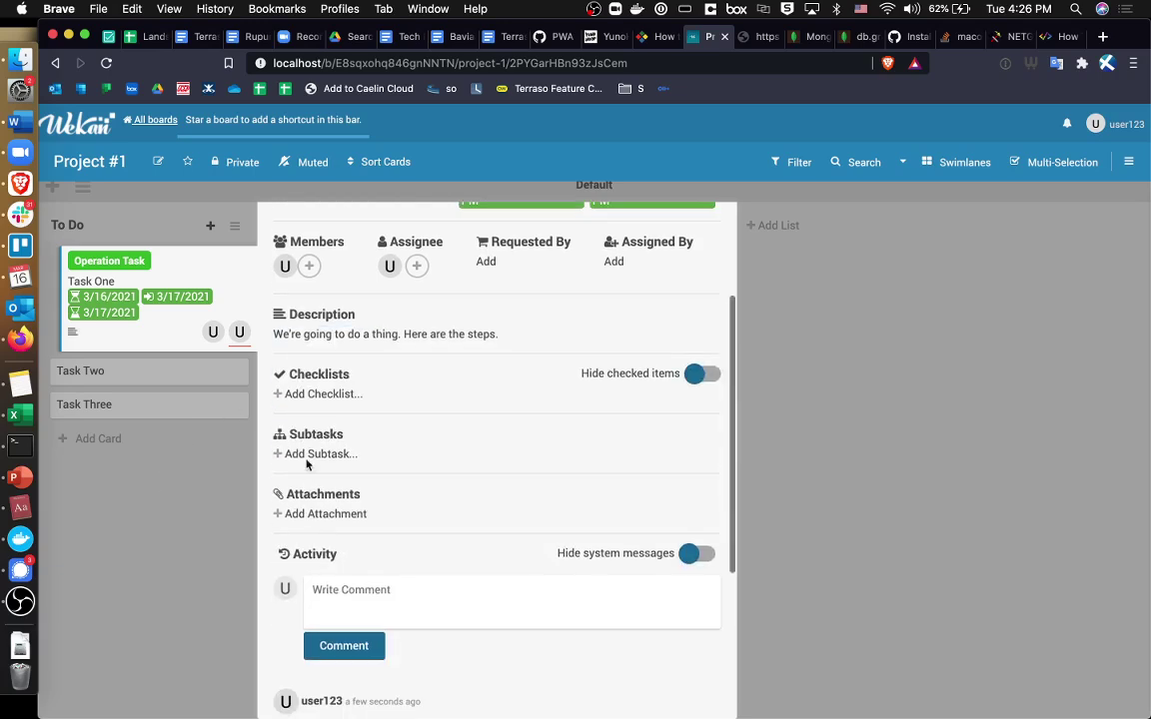
# Create a checklist on Task One with its default title
pyautogui.click(316, 394)
pyautogui.click(318, 439)
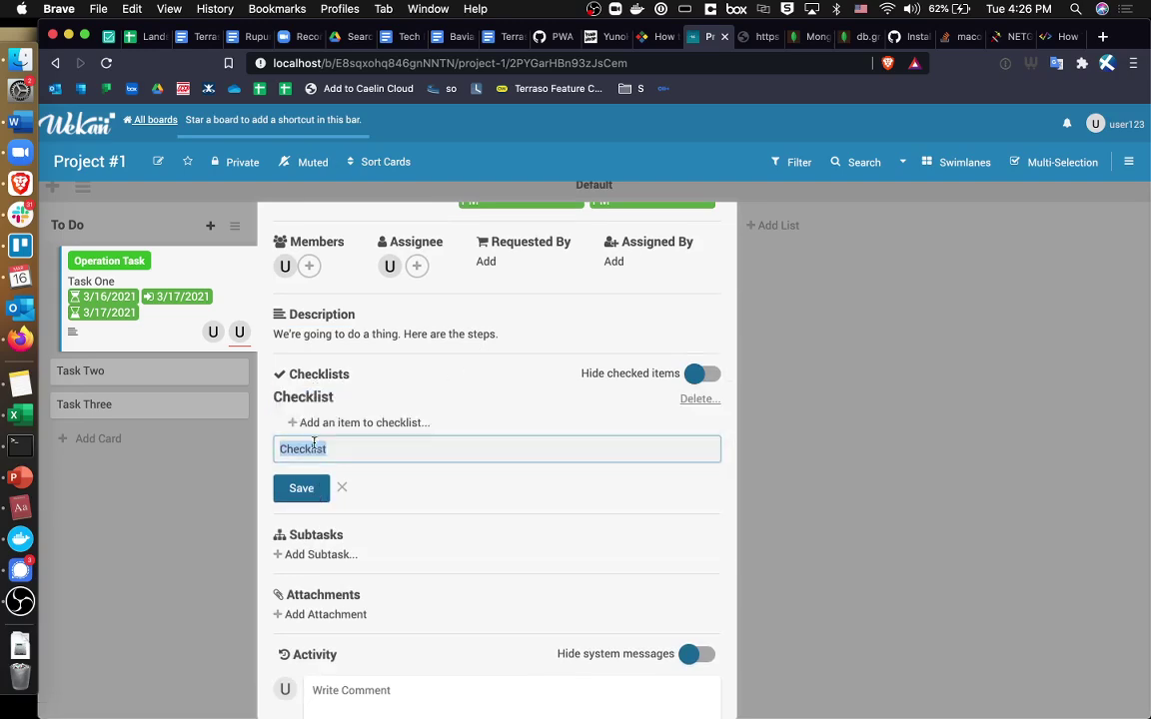
pyautogui.scroll(3, 464, 414)
pyautogui.scroll(-5, 465, 414)
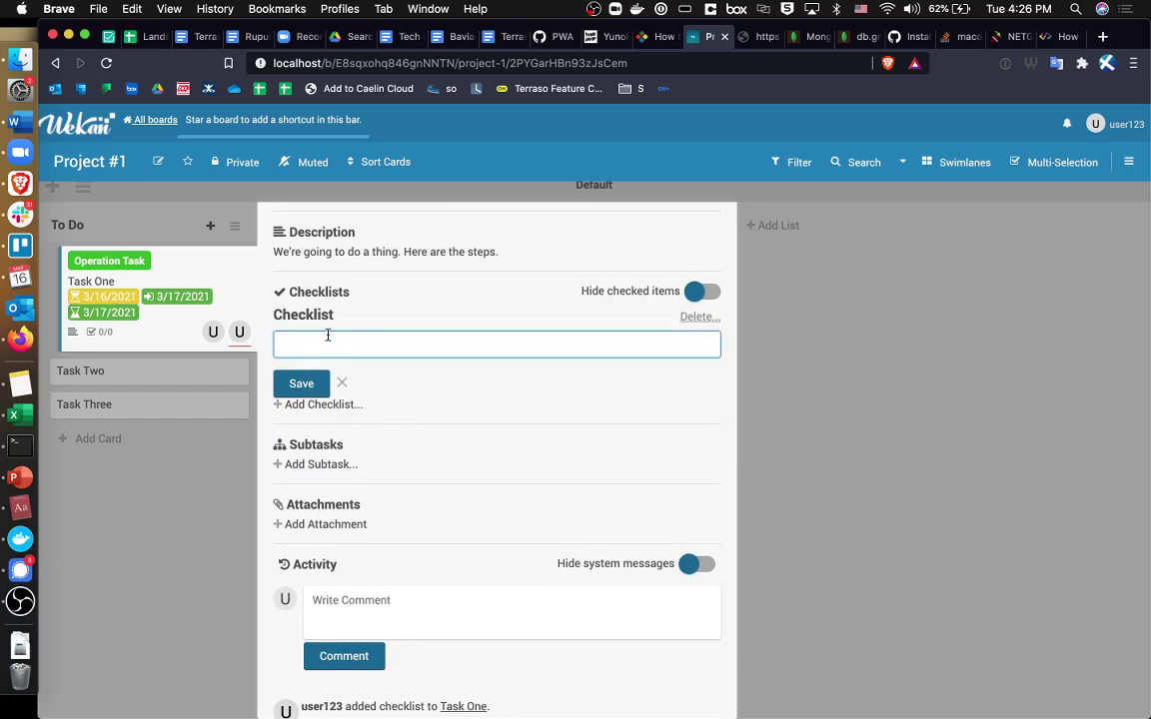
# Add checklist items Part 1, Part 2, Part 3 and Part 4
pyautogui.write('1')
pyautogui.press('Return')
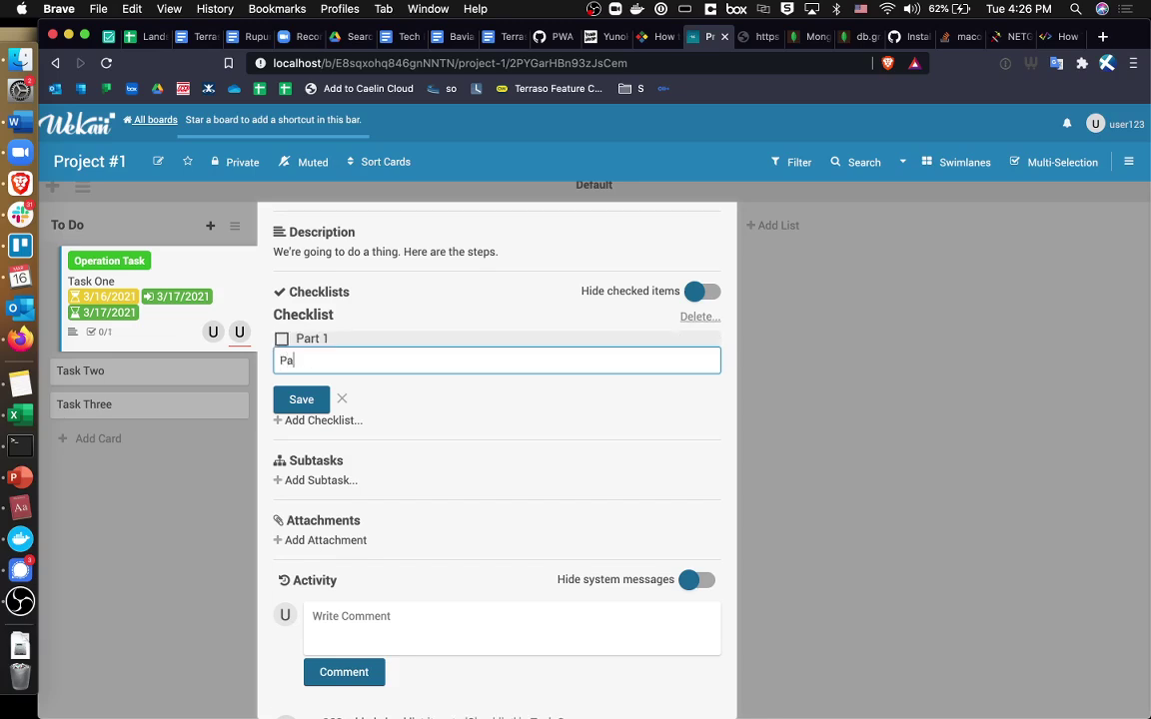
pyautogui.write('Part 2')
pyautogui.press('Return')
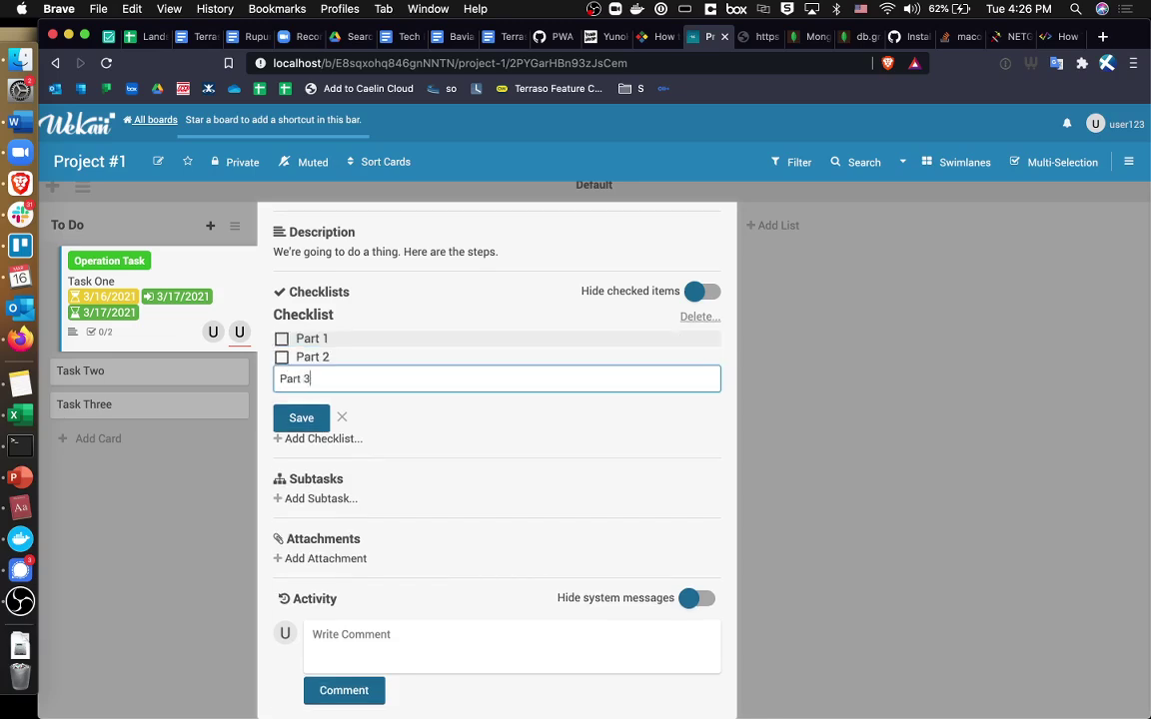
pyautogui.press('Return')
pyautogui.write('Part ')
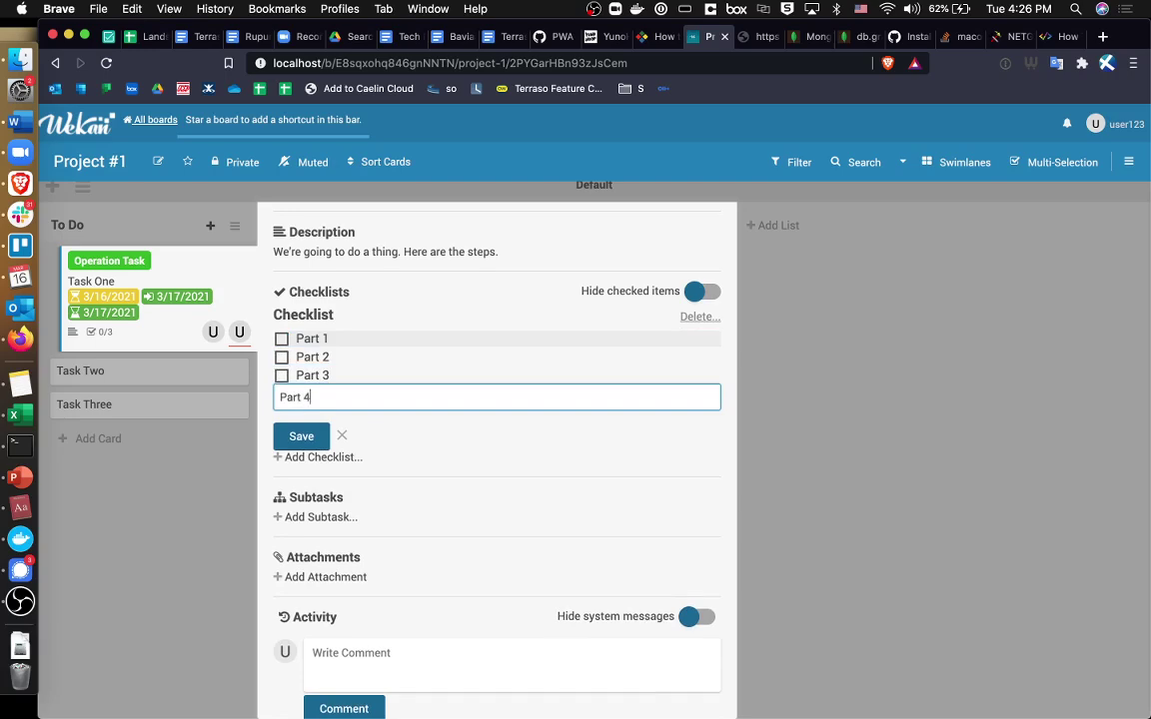
pyautogui.write('4')
pyautogui.press('Return')
pyautogui.click(528, 253)
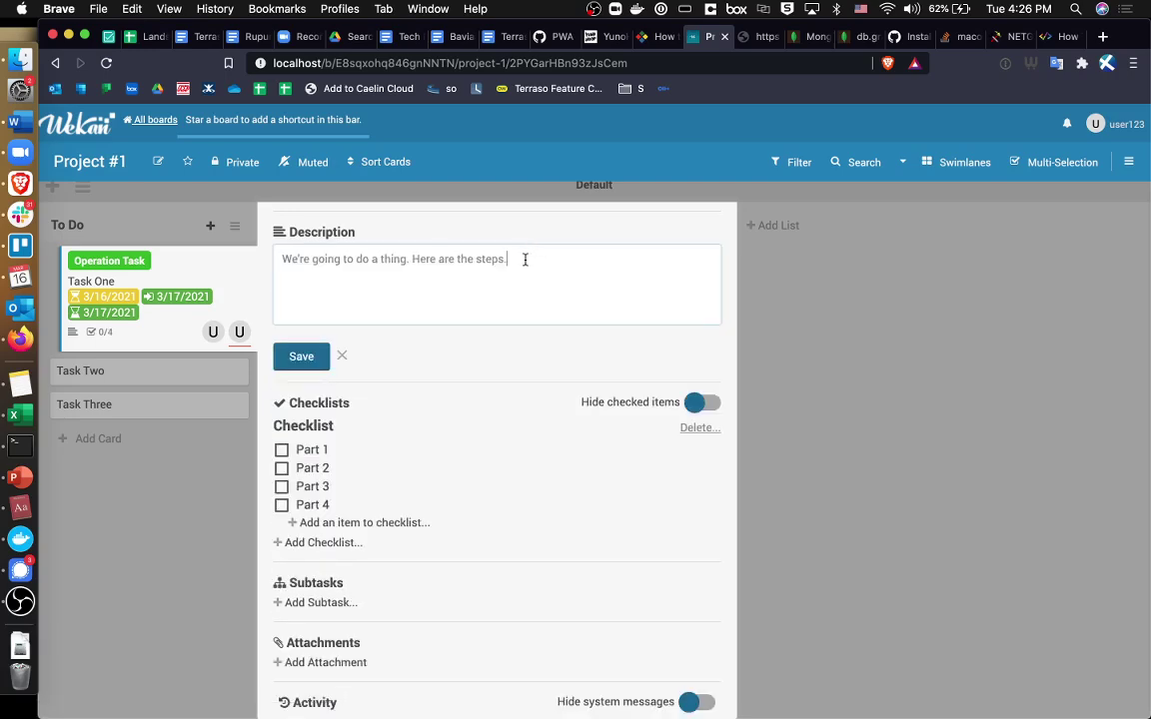
# Mark Part 1, Part 2 and Part 3 as done
pyautogui.click(283, 449)
pyautogui.click(283, 468)
pyautogui.click(283, 486)
pyautogui.scroll(-3, 357, 478)
# Add a subtask named 'Test' to Task One
pyautogui.click(344, 491)
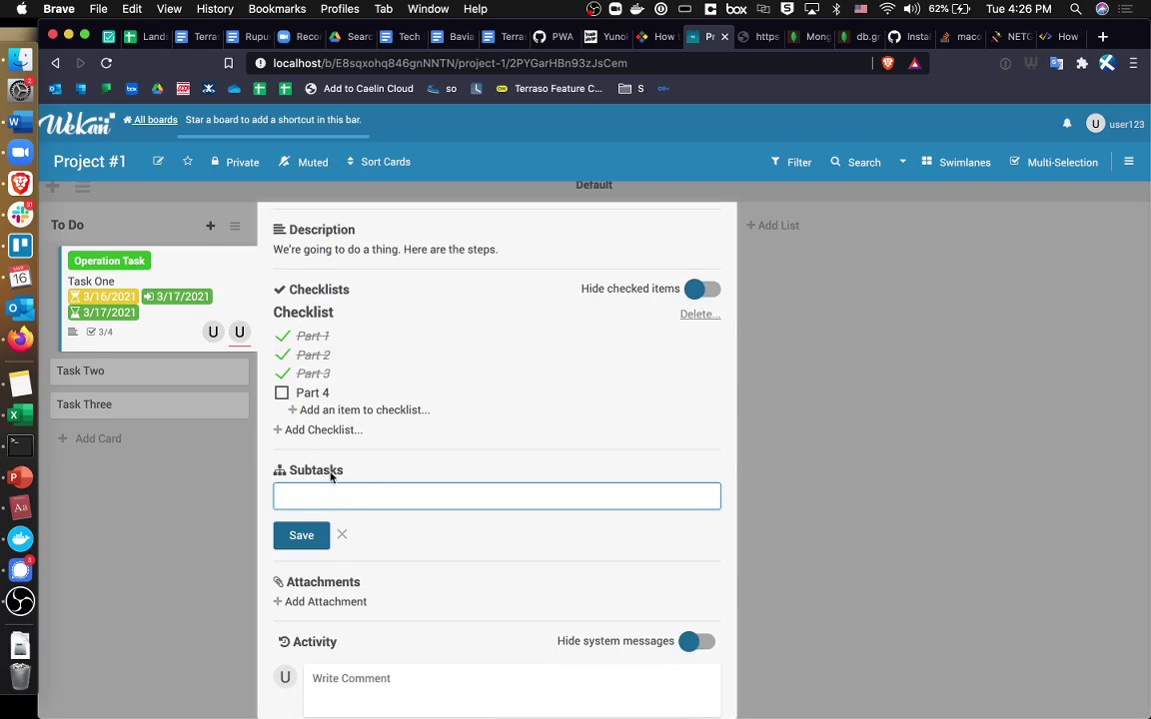
pyautogui.scroll(3, 330, 478)
pyautogui.scroll(-4, 329, 476)
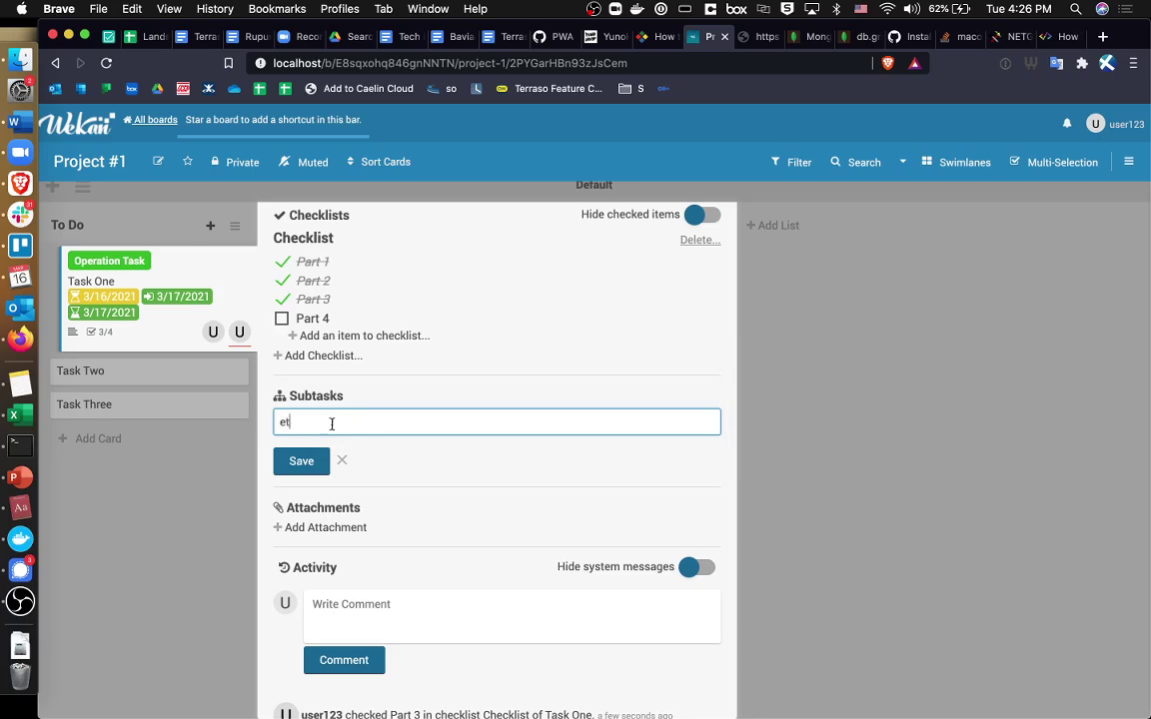
pyautogui.press('Escape')
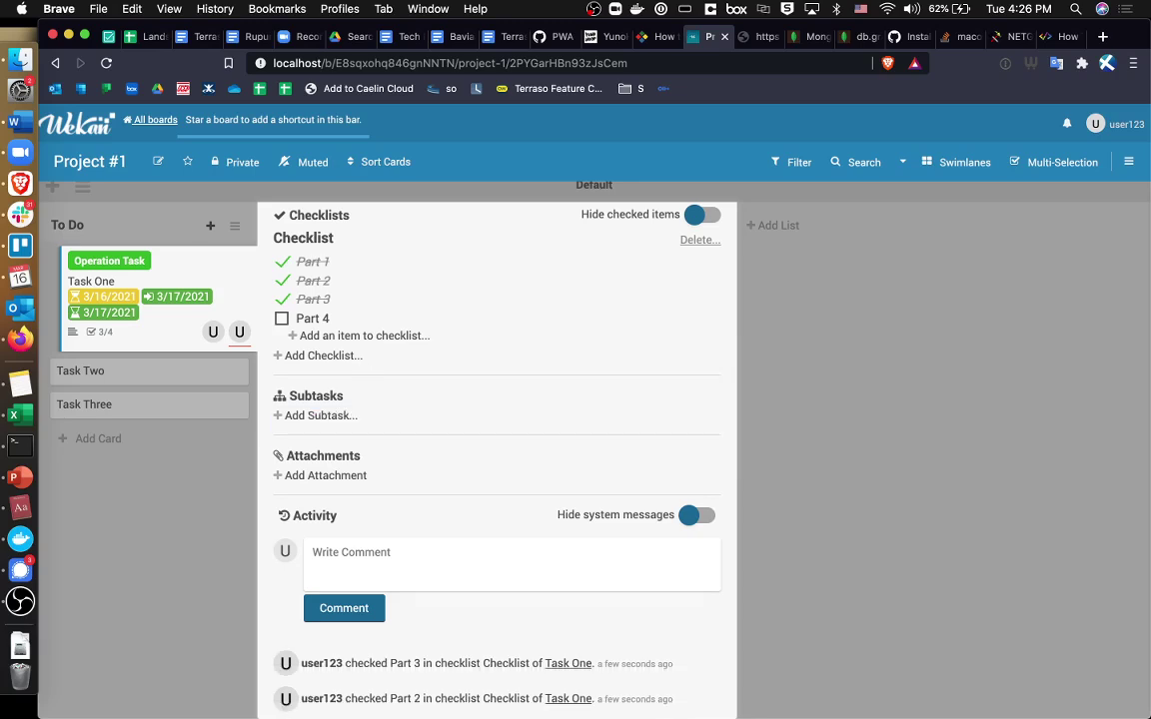
pyautogui.click(302, 416)
pyautogui.write('Tse')
pyautogui.press('BackSpace')
pyautogui.press('BackSpace')
pyautogui.write('est')
pyautogui.press('Return')
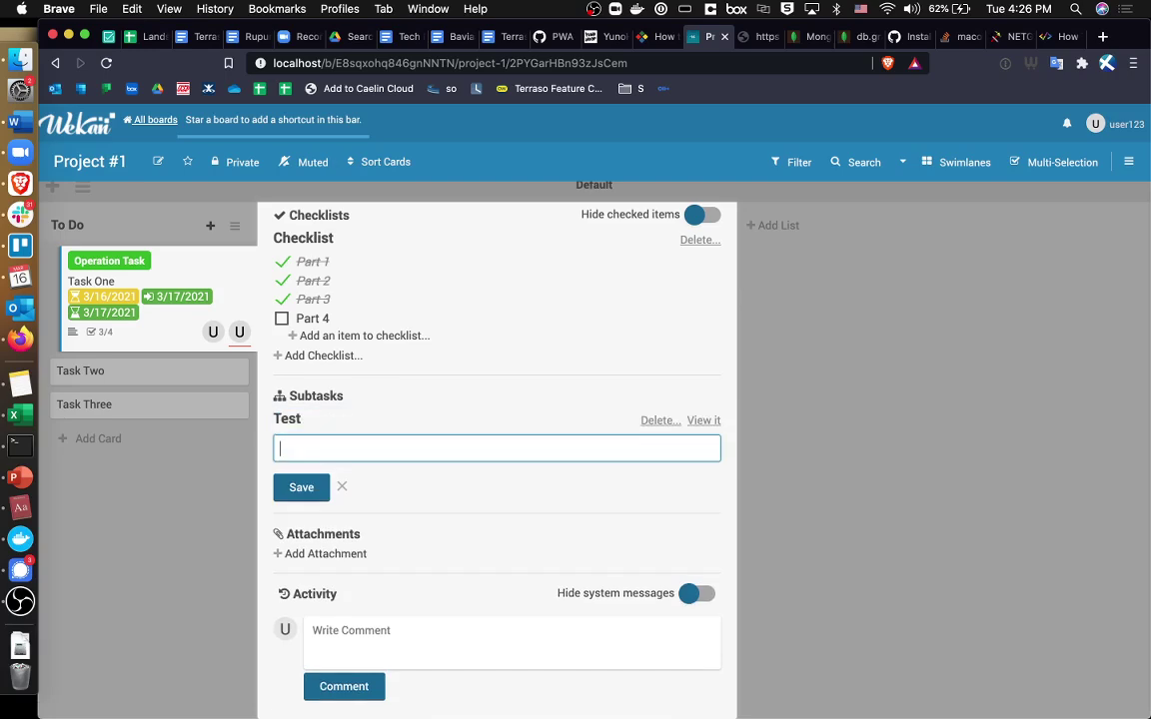
# Rename the subtask from 'Test' to 'Test Subtask'
pyautogui.click(294, 425)
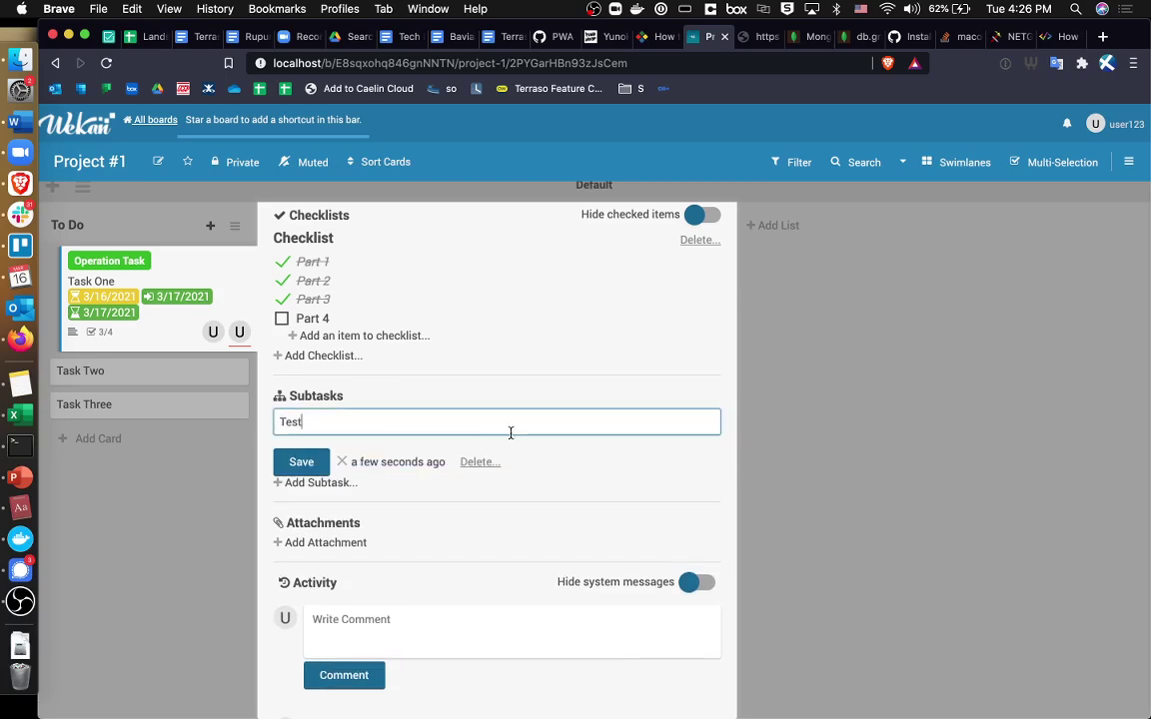
pyautogui.click(398, 504)
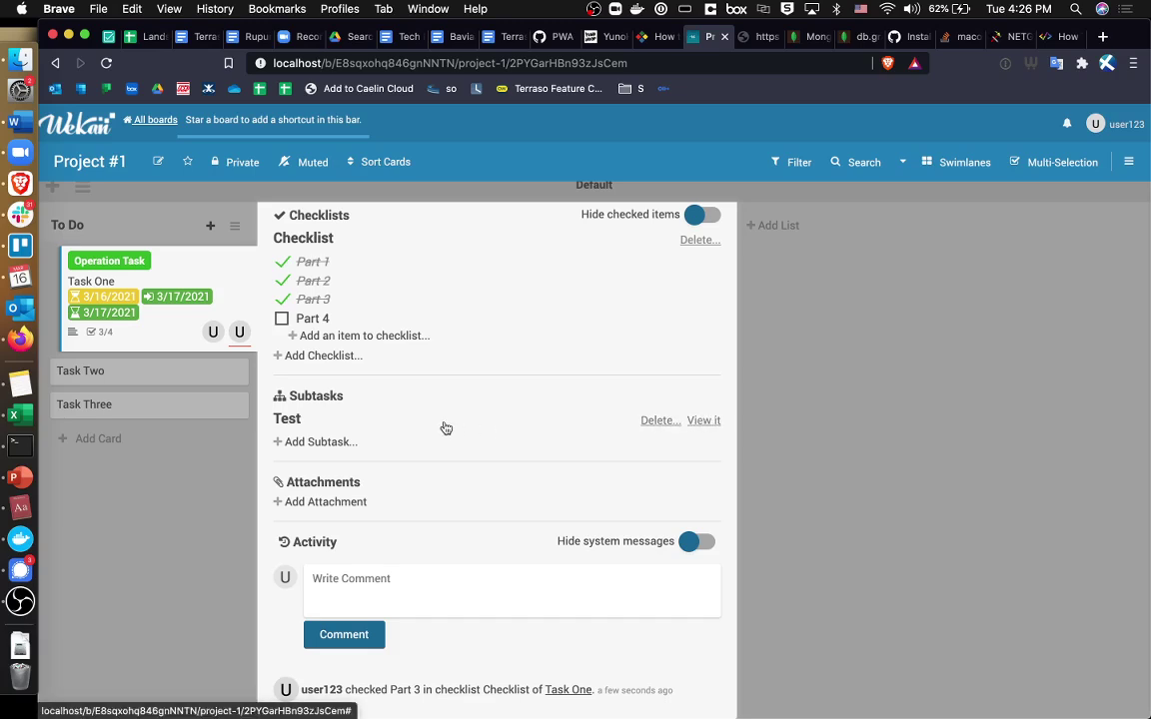
pyautogui.click(300, 421)
pyautogui.doubleClick(337, 423)
pyautogui.write('T')
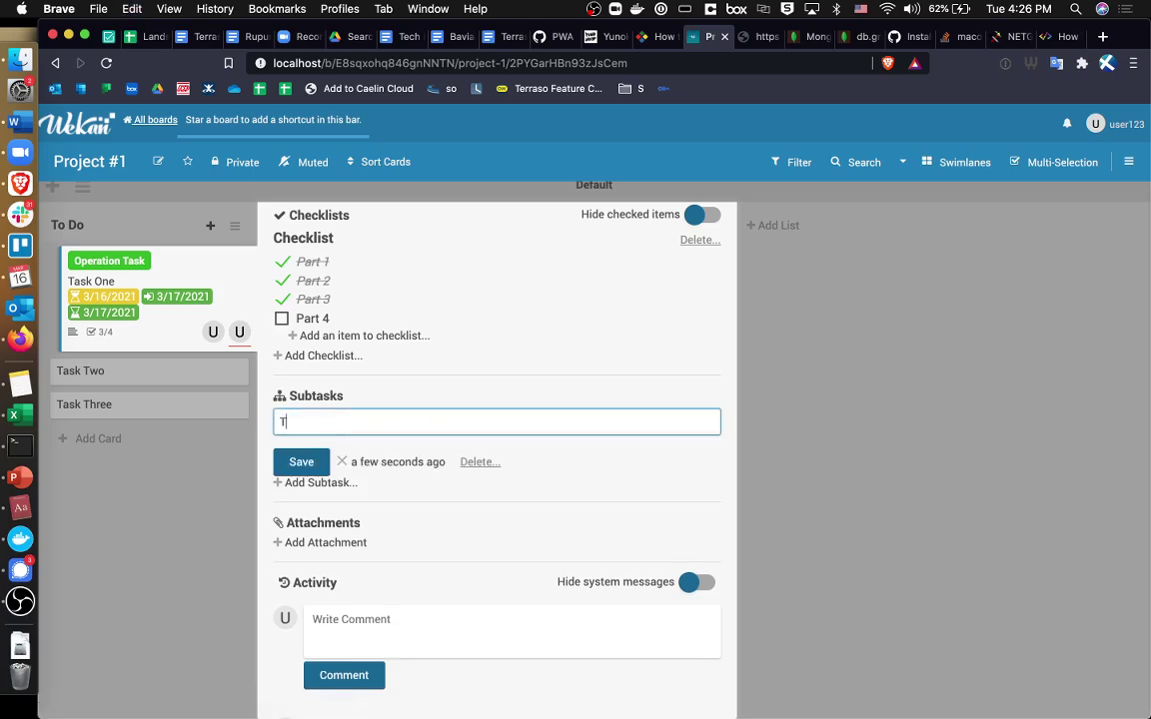
pyautogui.write('est Subtask')
pyautogui.press('Return')
# Open Test Subtask on its own board, then close its details
pyautogui.click(707, 425)
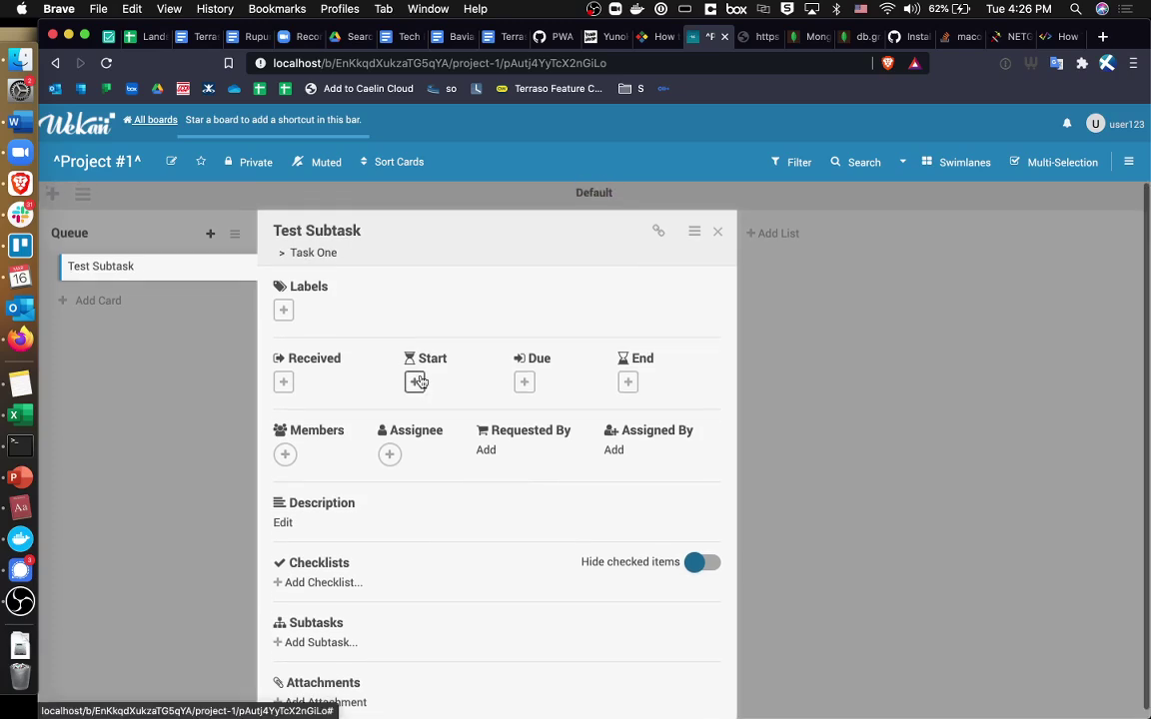
pyautogui.click(720, 232)
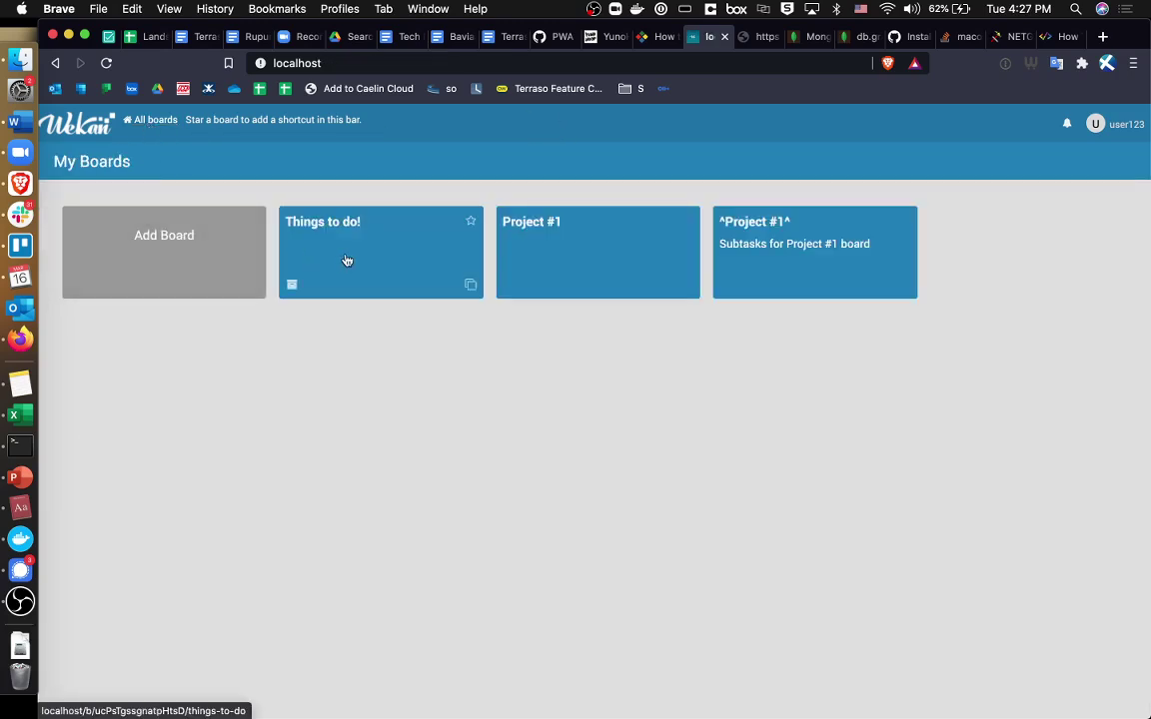
# Open the Project #1 board and Task One's details
pyautogui.click(607, 255)
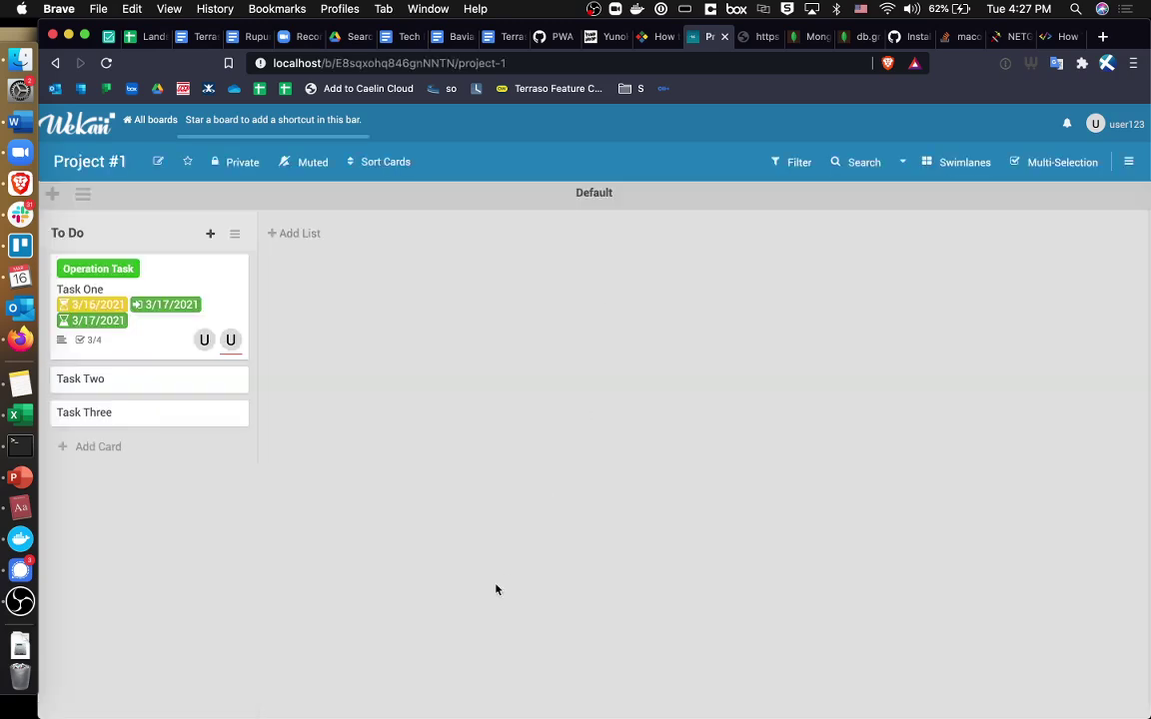
pyautogui.click(204, 279)
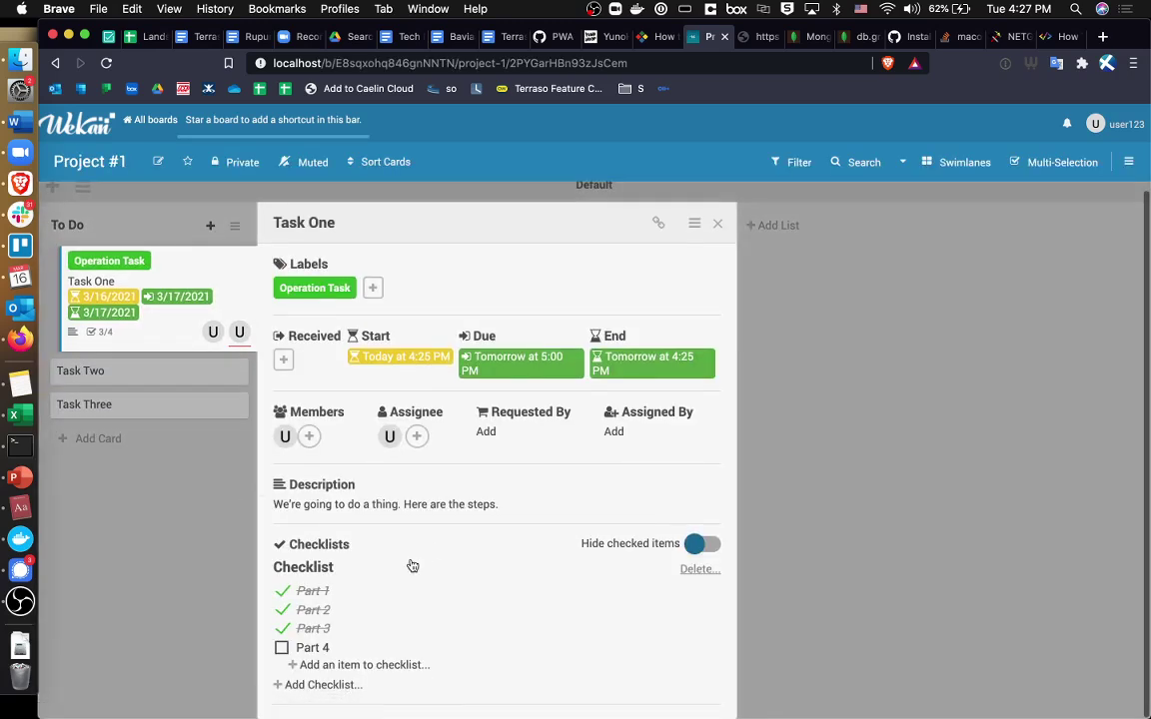
pyautogui.scroll(-10, 411, 561)
pyautogui.scroll(2, 464, 291)
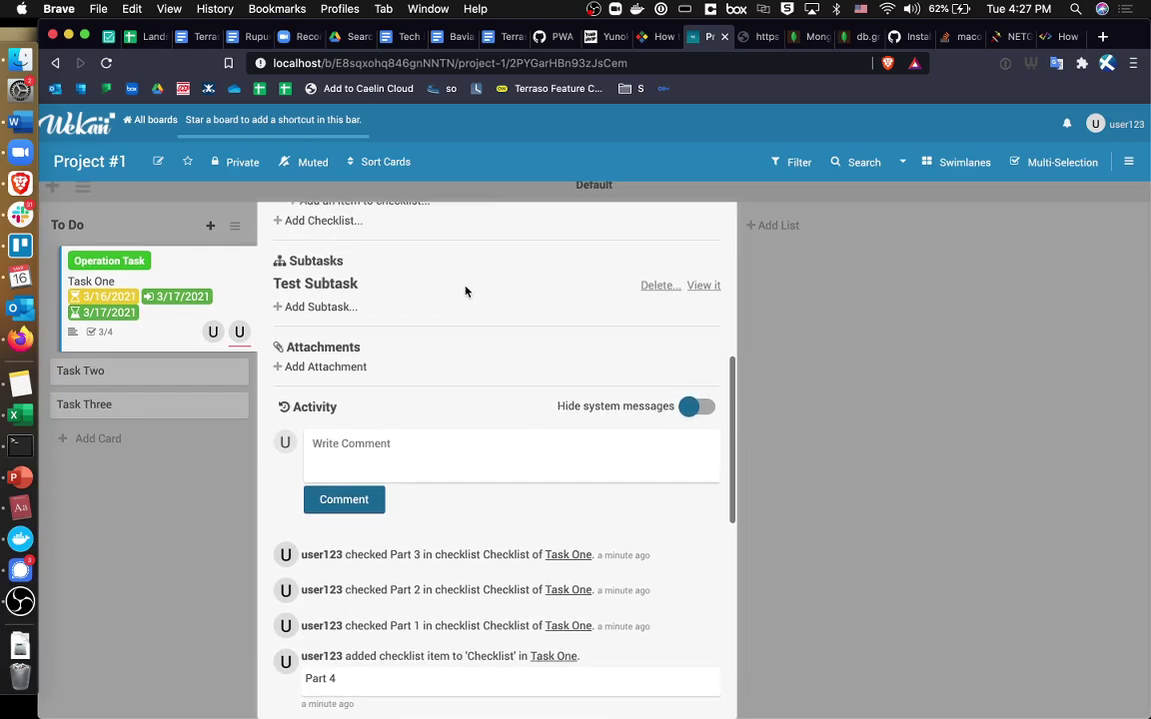
# Attach Co-Design Partner template-v1.docx from the computer to Task One
pyautogui.click(345, 369)
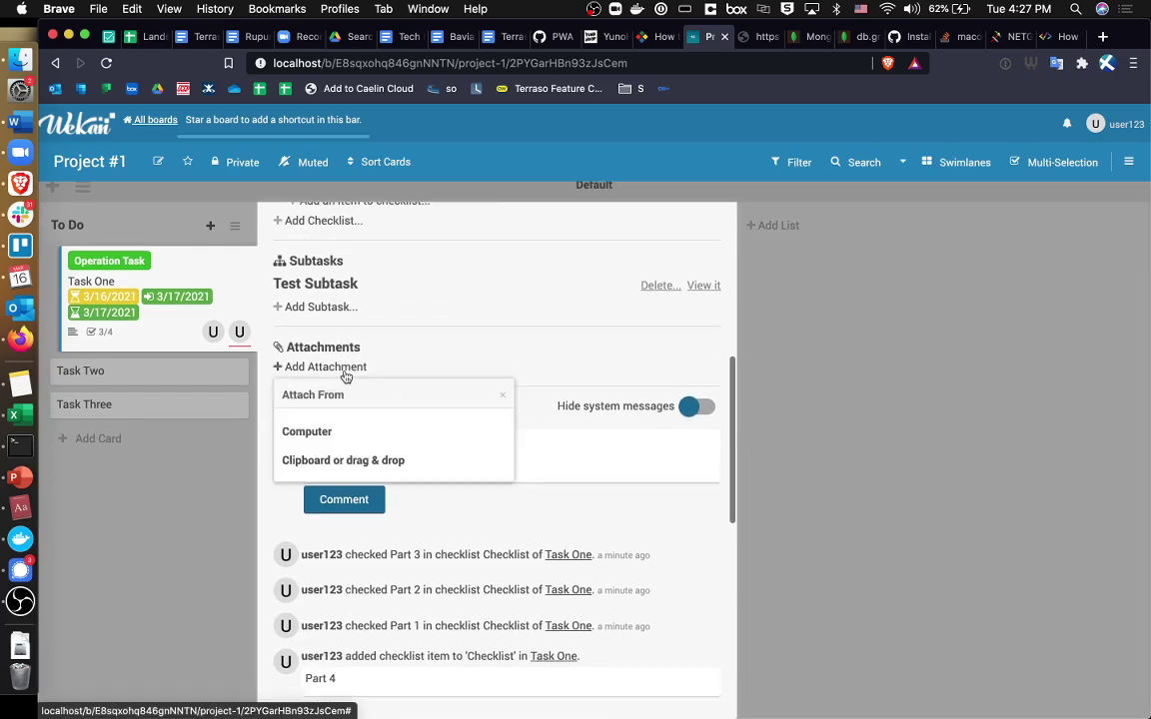
pyautogui.click(327, 438)
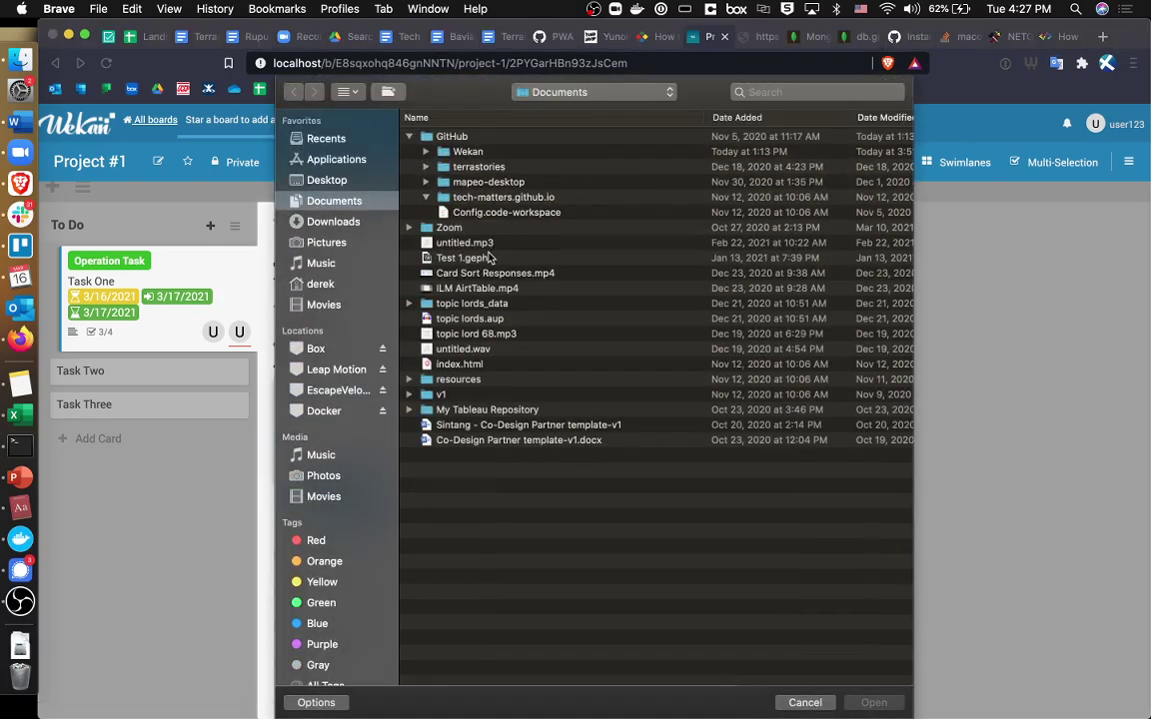
pyautogui.doubleClick(479, 441)
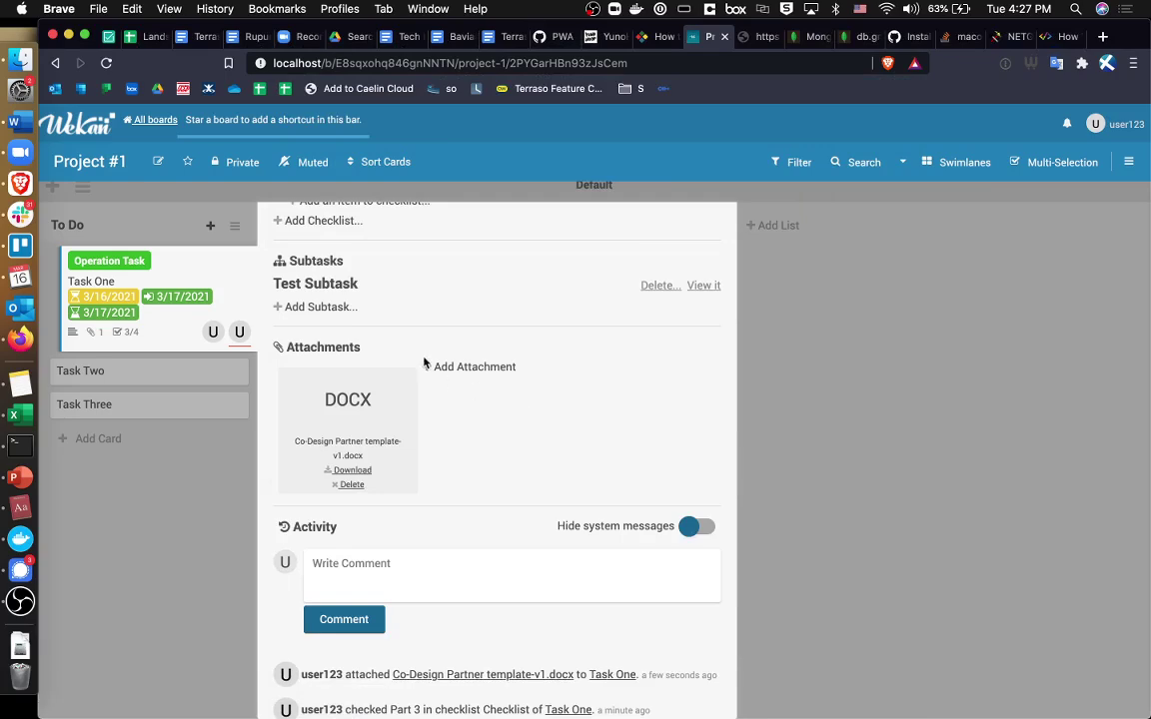
# Post the comment 'Thing is in progress.' on Task One and close the card
pyautogui.click(410, 571)
pyautogui.write('Thing is in progress.')
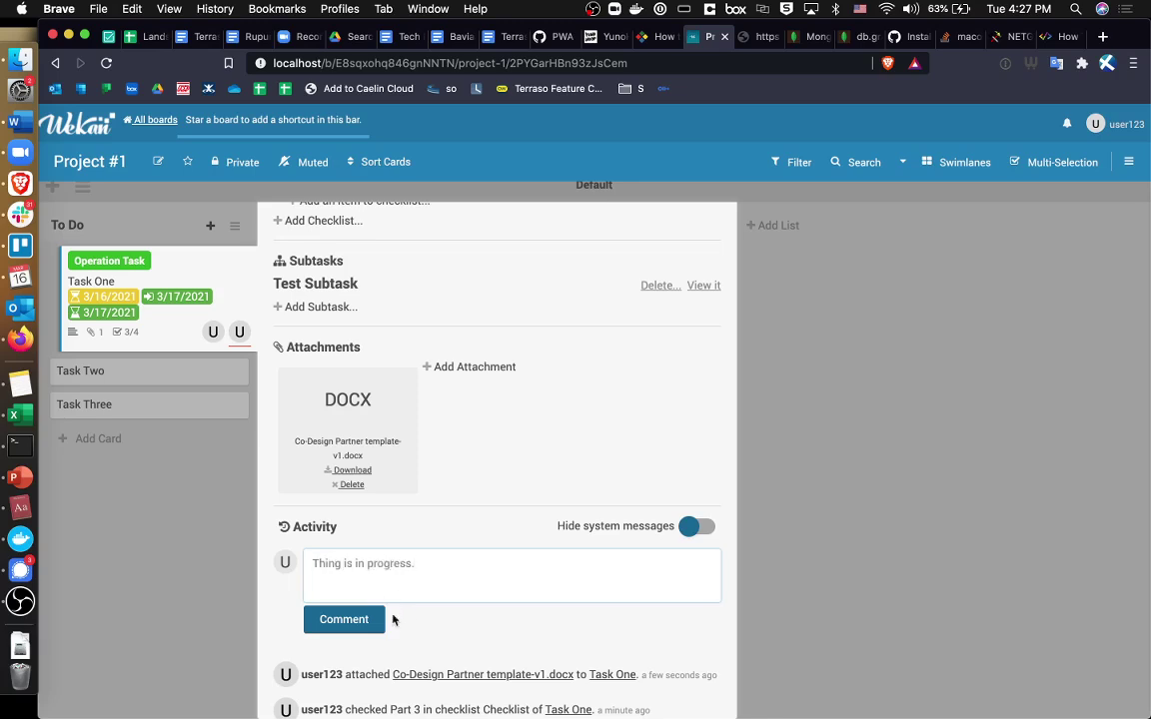
pyautogui.click(378, 611)
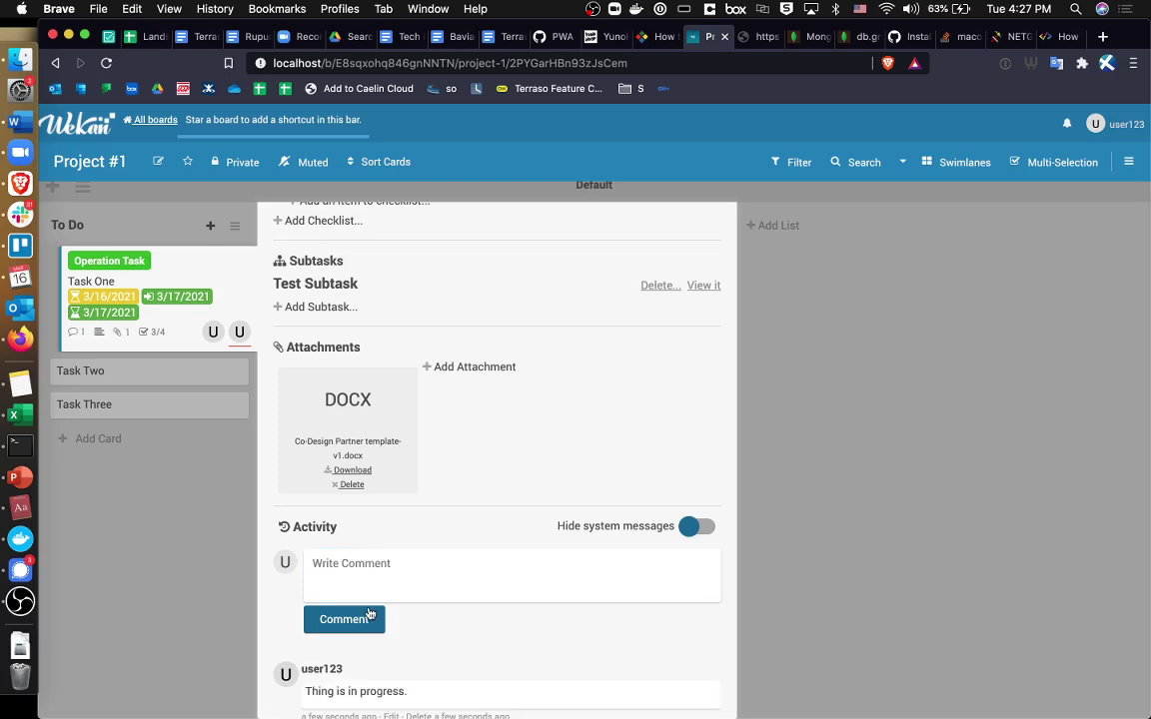
pyautogui.click(875, 400)
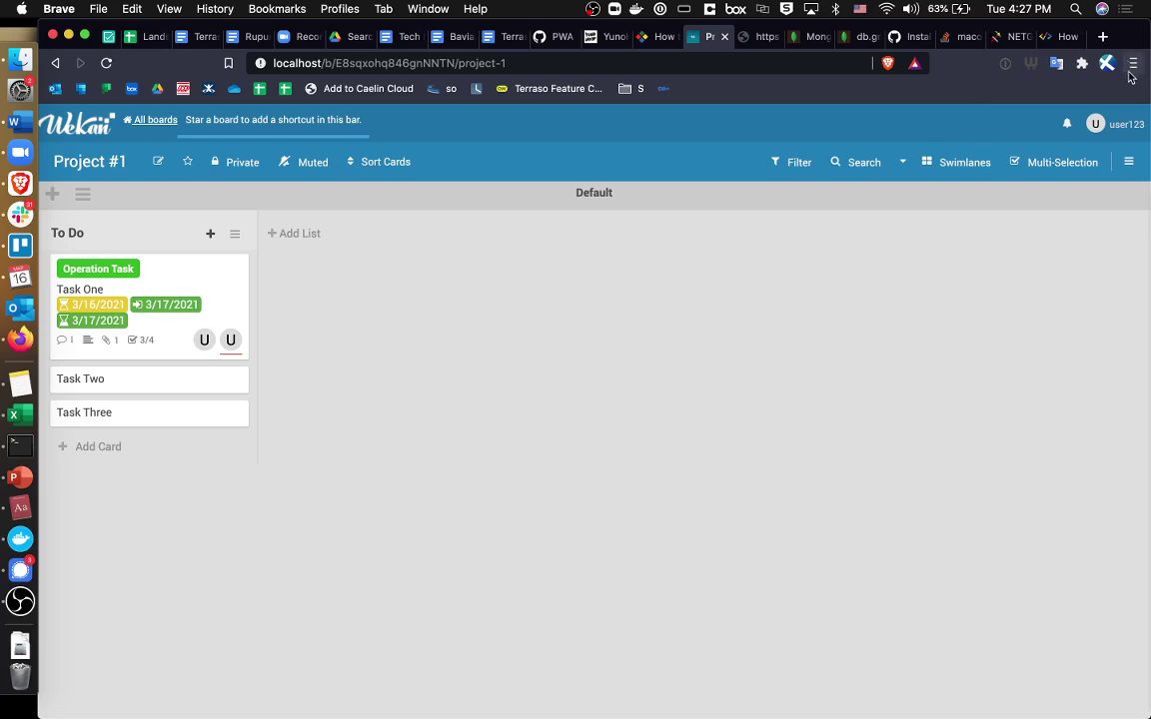
# Open Brave's developer tools and show the board in the 400×683 responsive device view
pyautogui.rightClick(1054, 291)
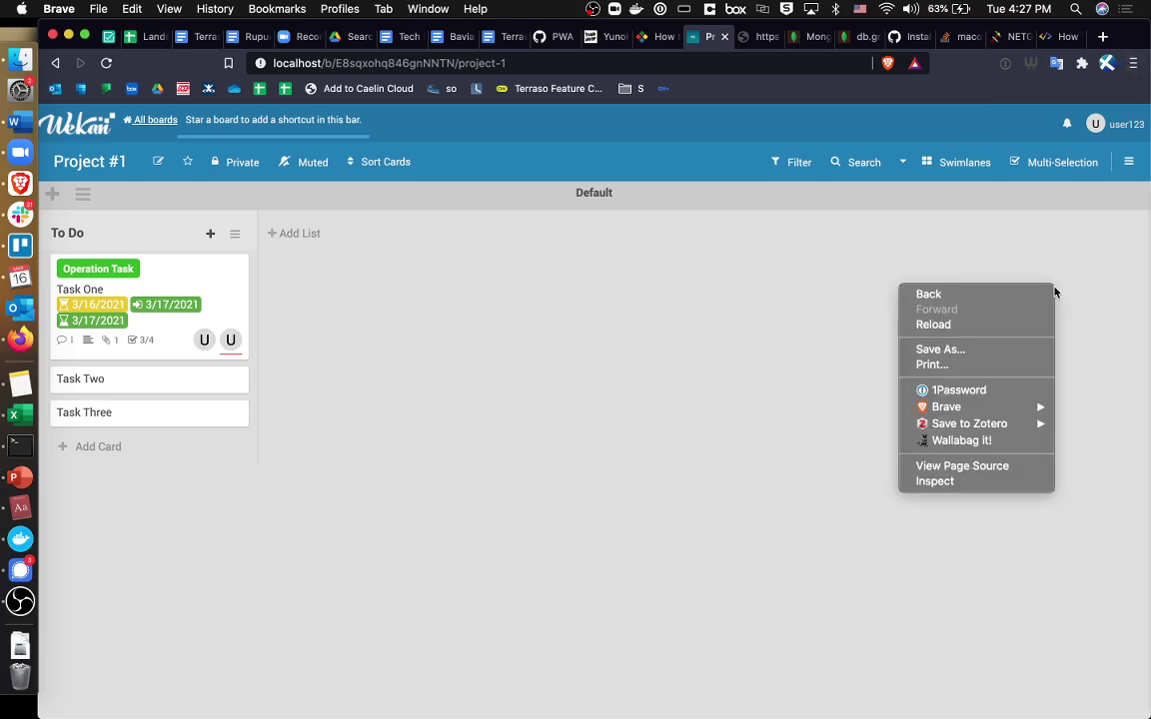
pyautogui.click(974, 481)
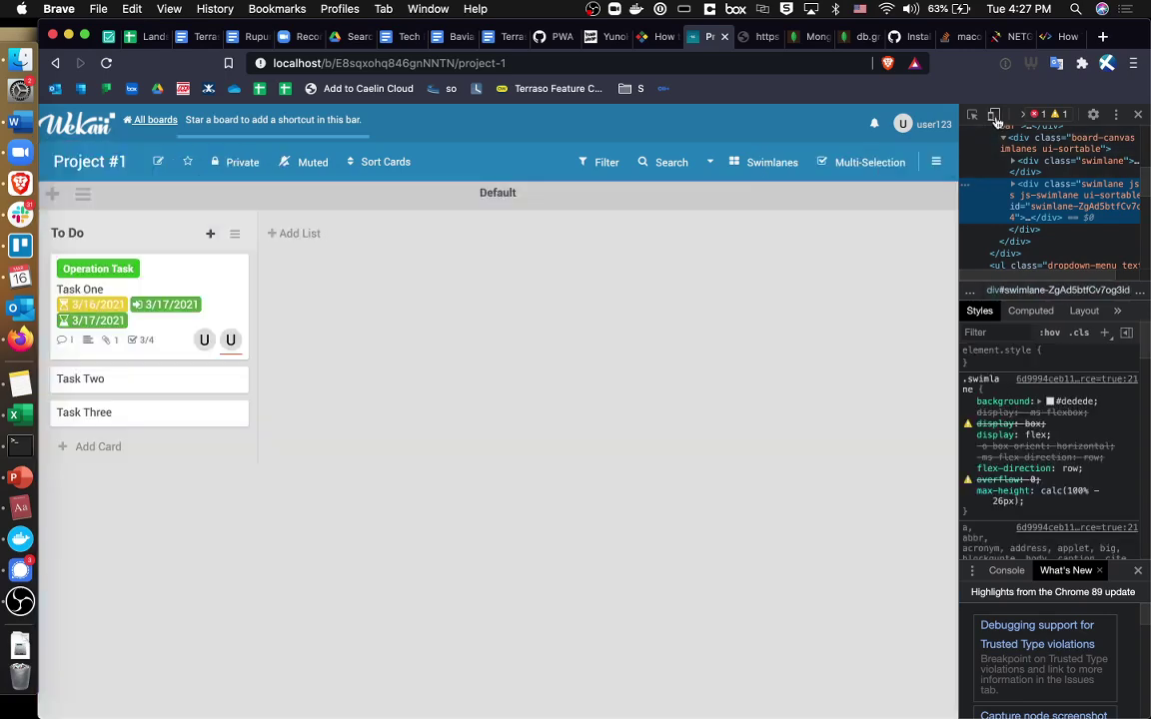
pyautogui.click(995, 116)
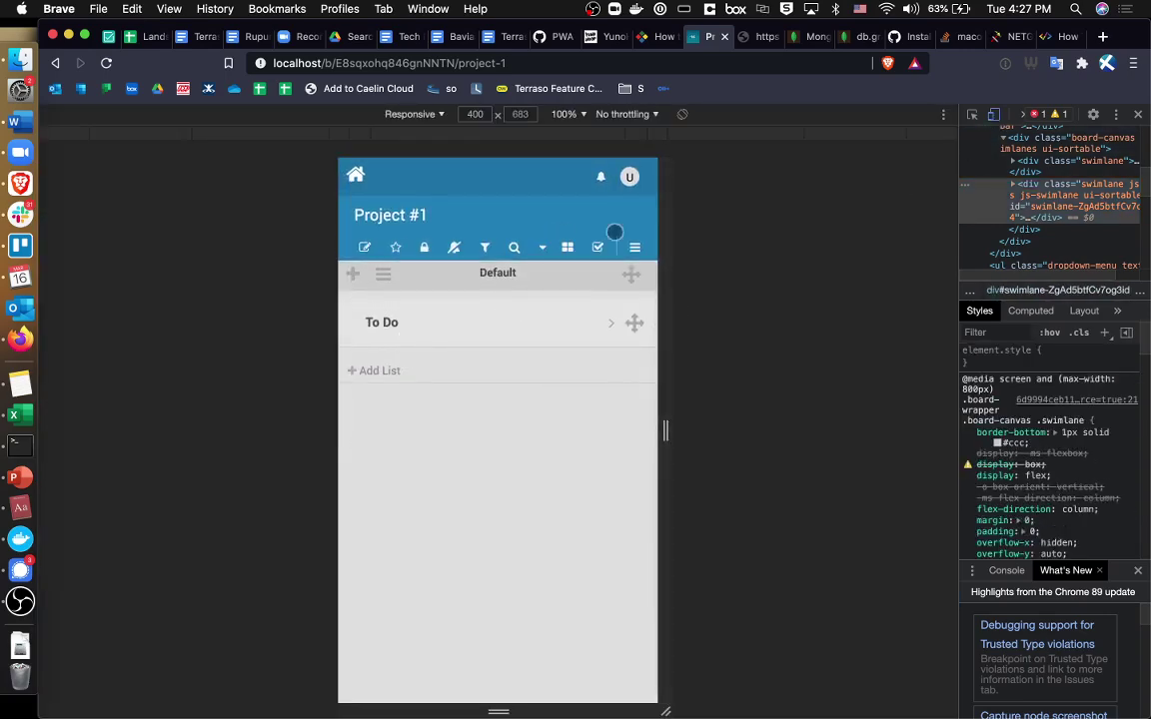
# Mark Task One's Part 4 checklist item done, then return to all boards and reopen Project #1
pyautogui.click(448, 326)
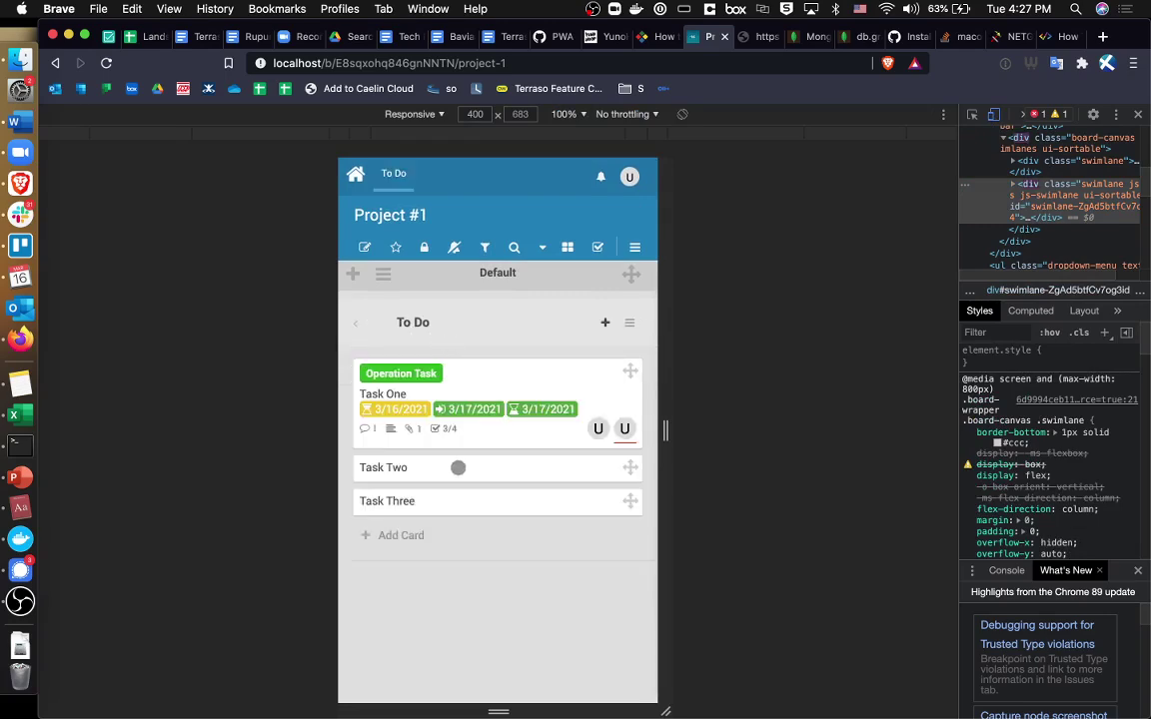
pyautogui.click(518, 375)
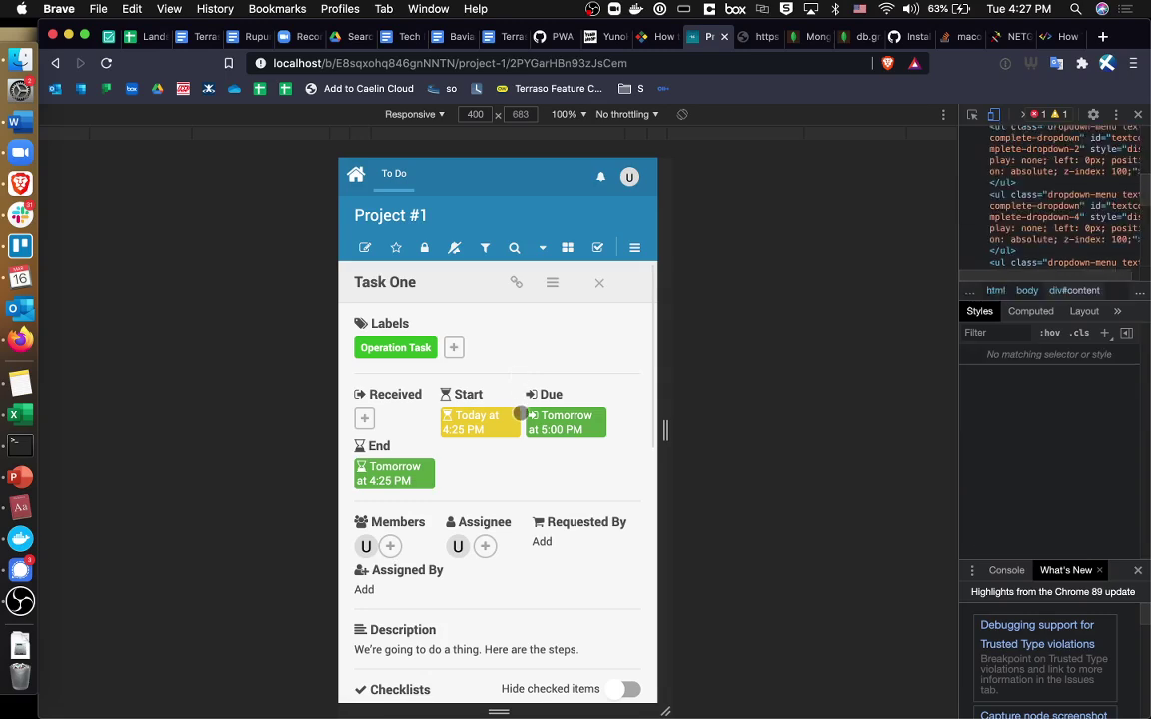
pyautogui.scroll(-5, 522, 410)
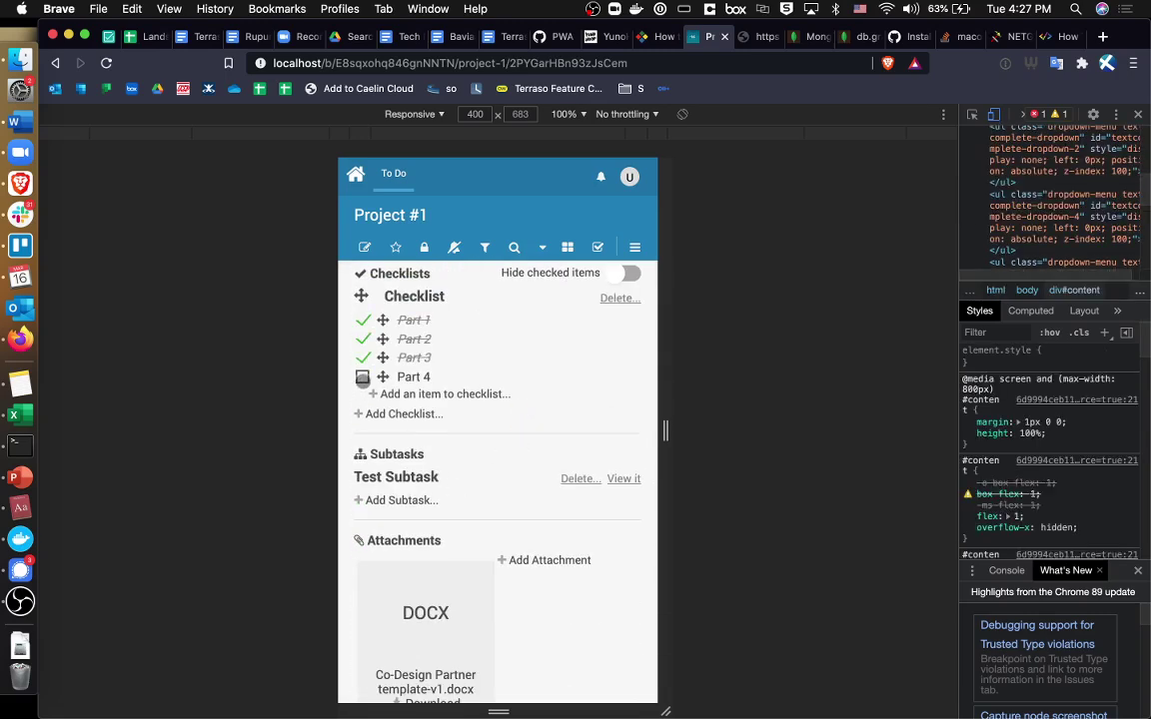
pyautogui.click(362, 377)
pyautogui.scroll(4, 442, 463)
pyautogui.scroll(-10, 441, 463)
pyautogui.scroll(15, 442, 464)
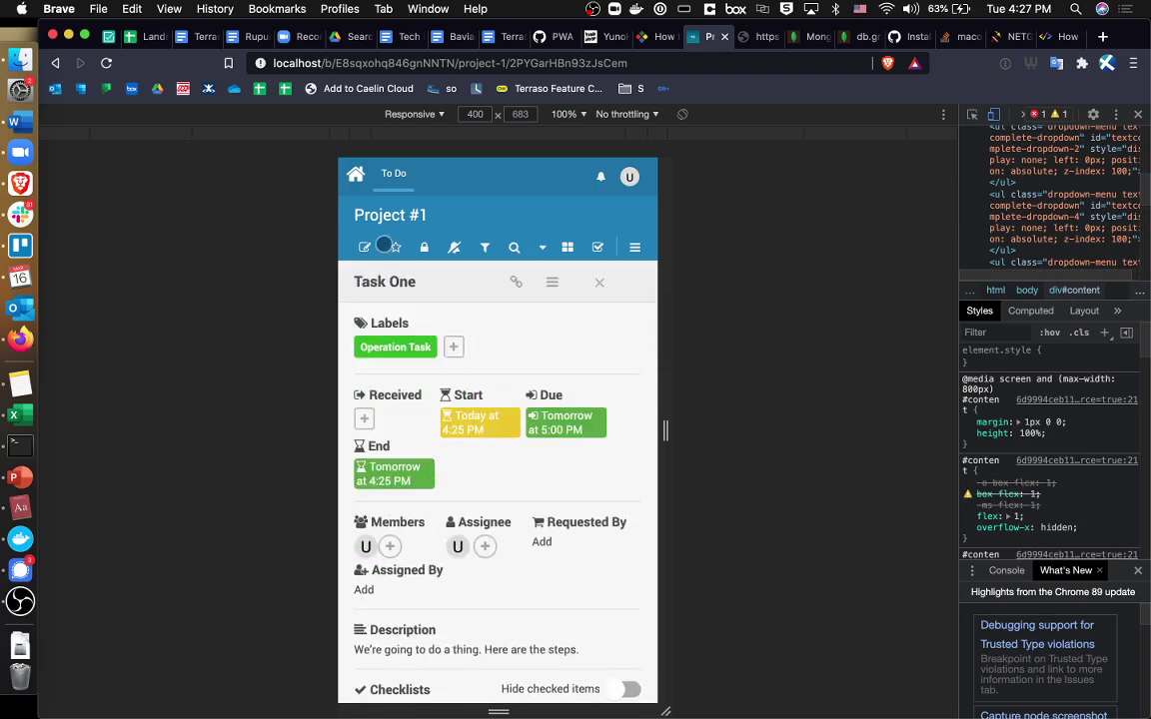
pyautogui.click(356, 175)
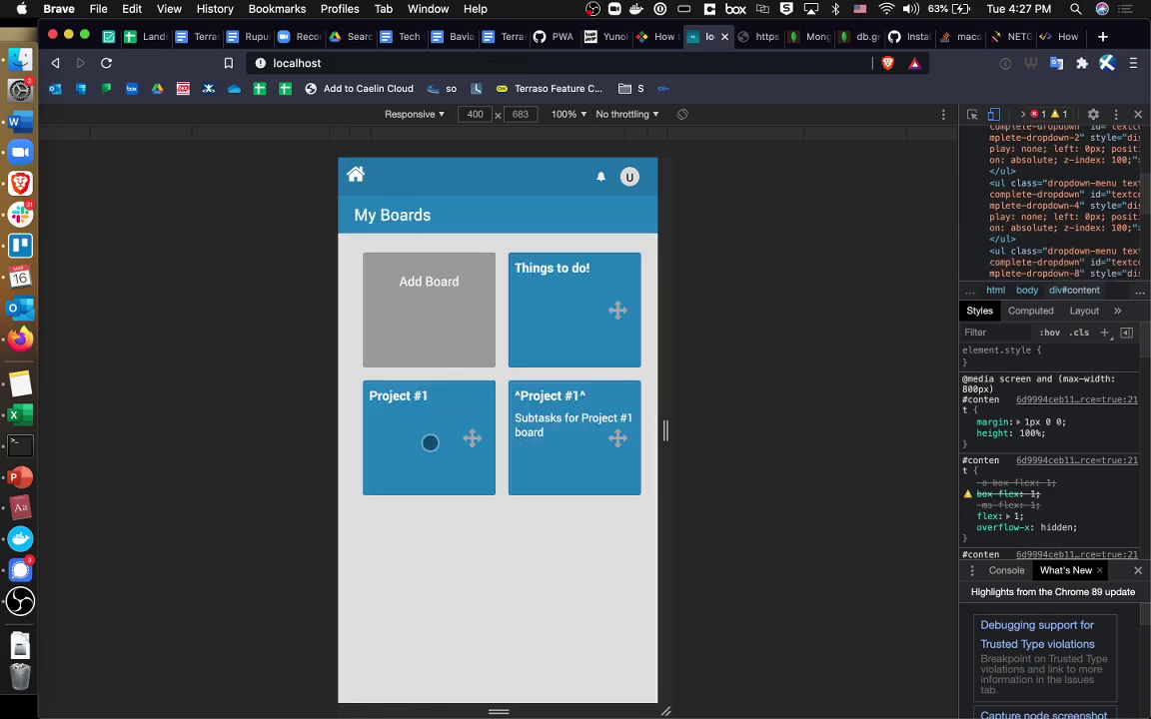
pyautogui.click(418, 445)
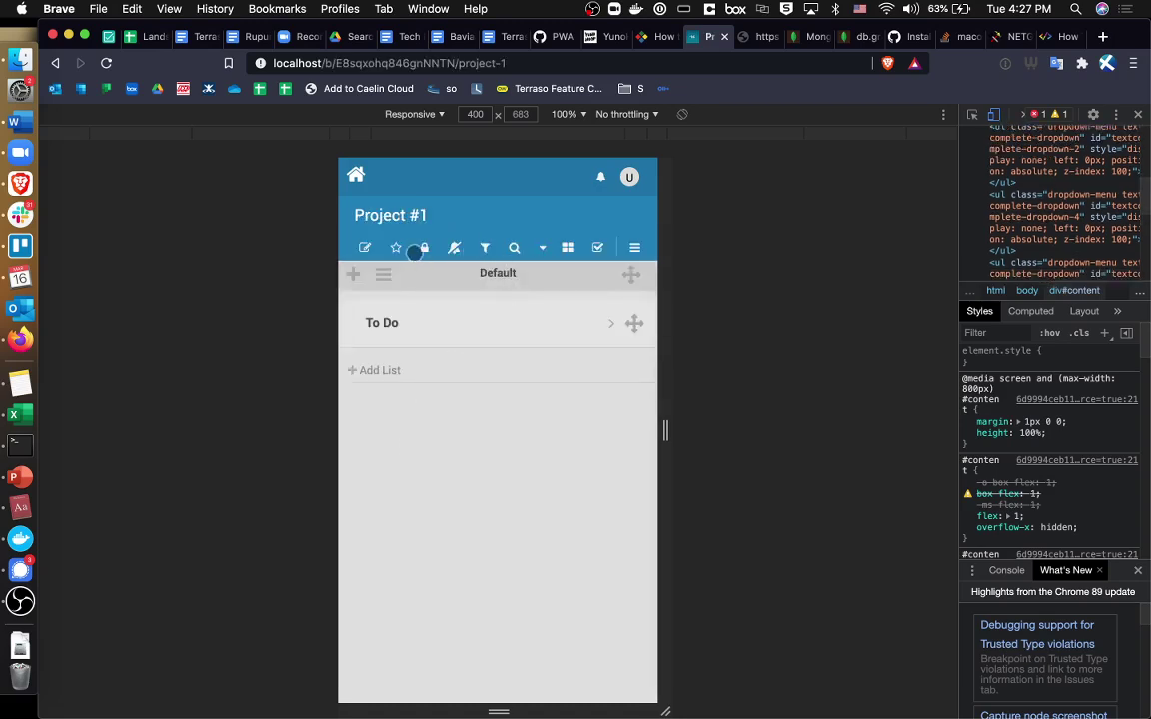
# Open and close the rename, visibility and watch settings without changes, then expand the To Do list
pyautogui.click(364, 248)
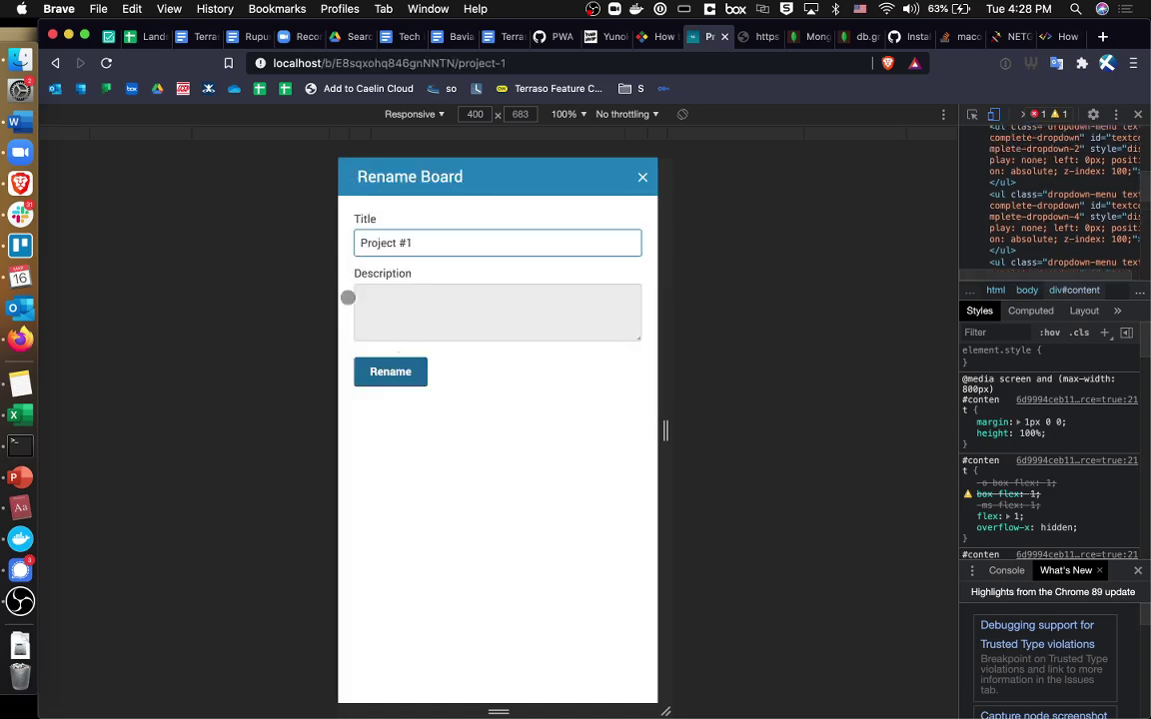
pyautogui.click(639, 177)
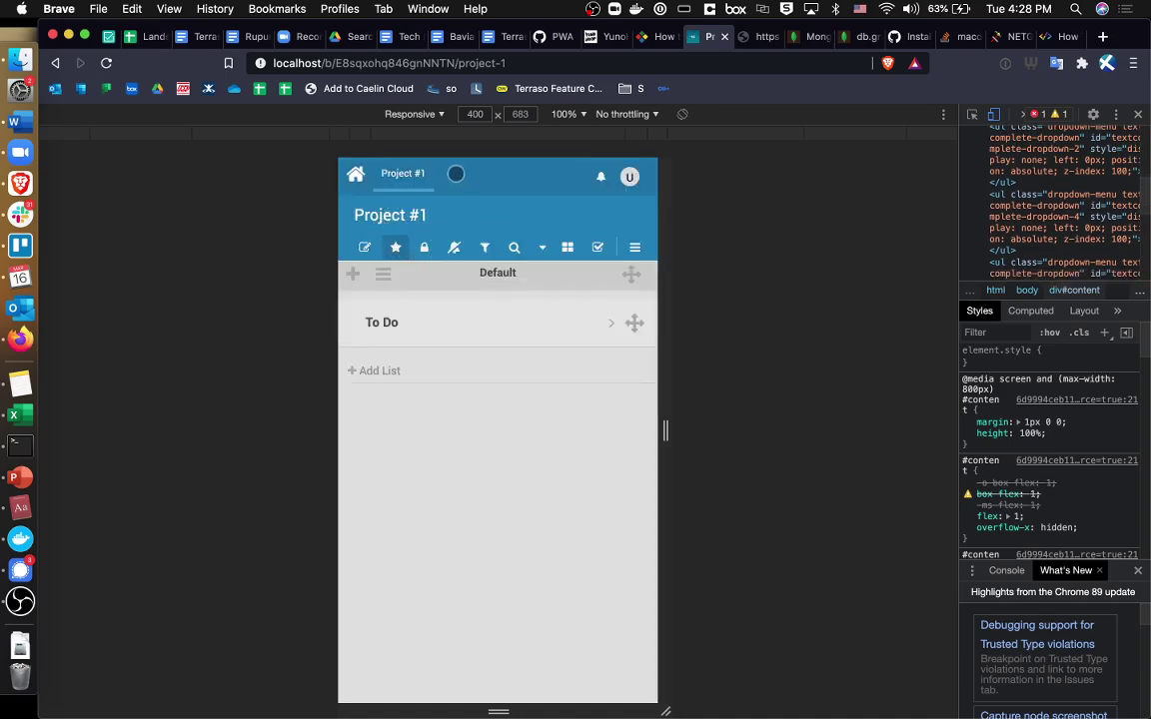
pyautogui.click(424, 249)
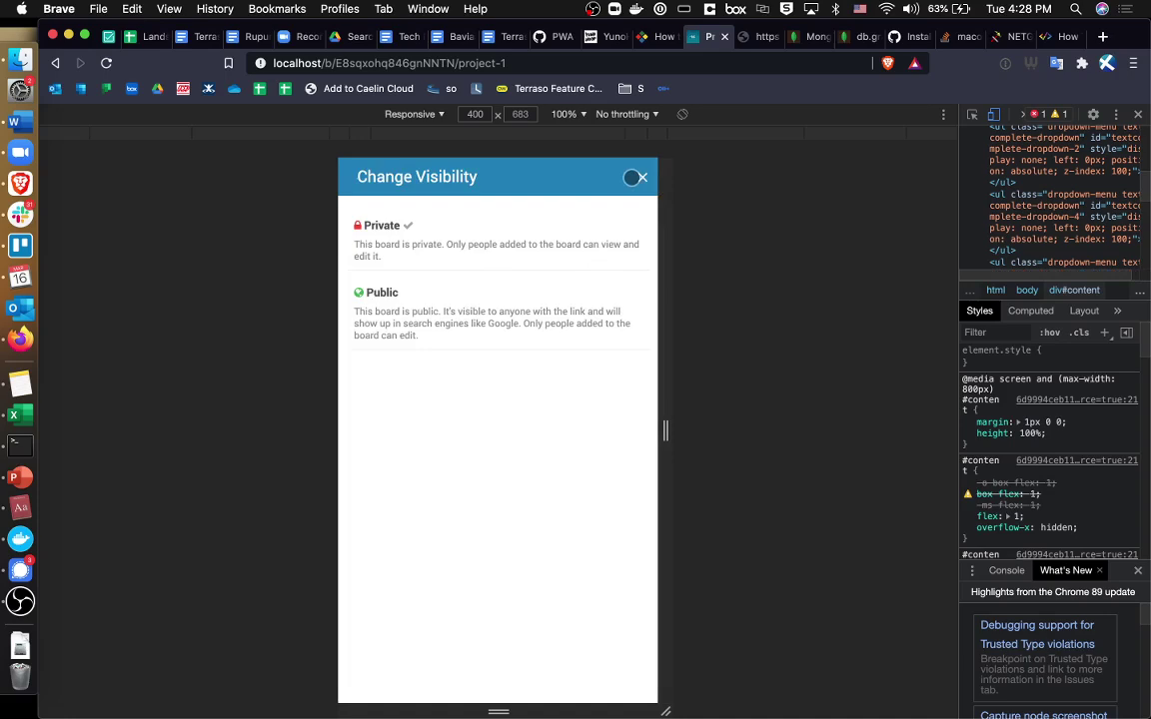
pyautogui.click(633, 177)
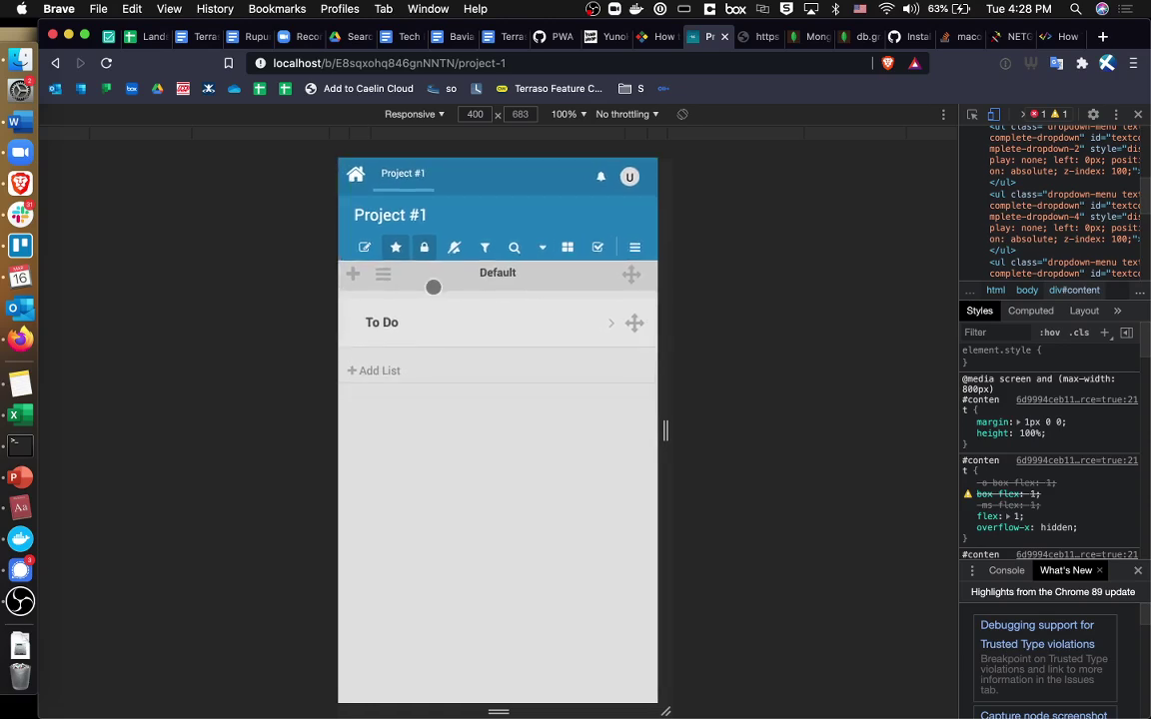
pyautogui.click(455, 248)
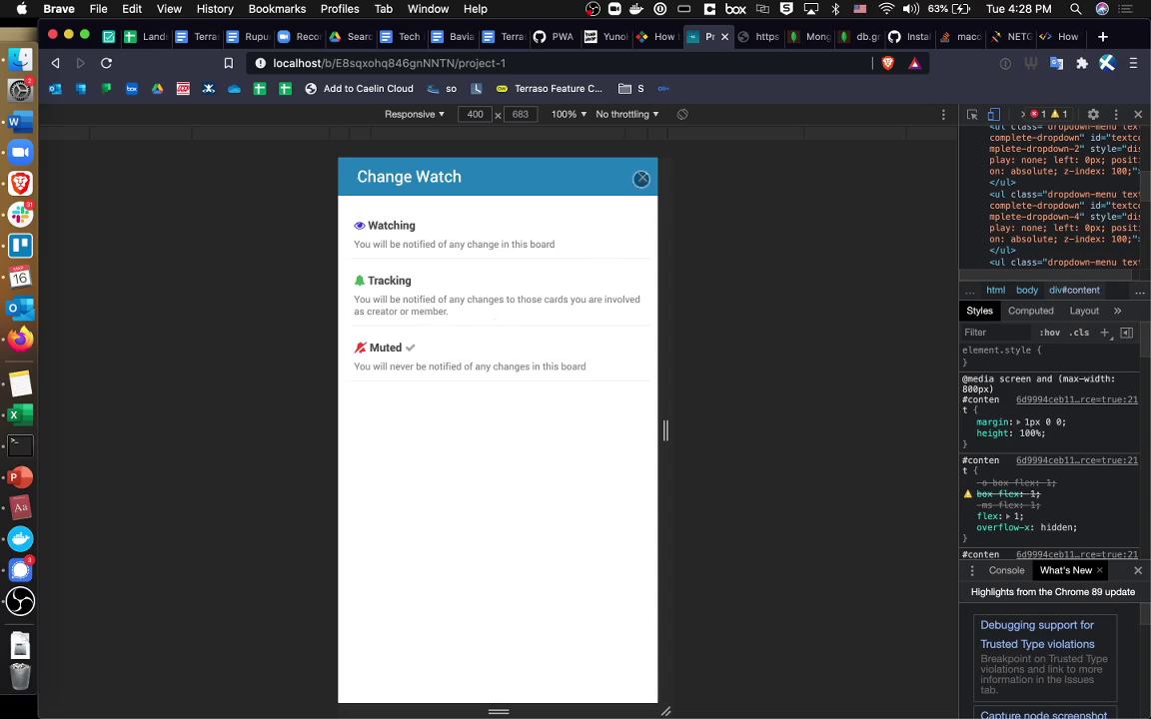
pyautogui.click(641, 177)
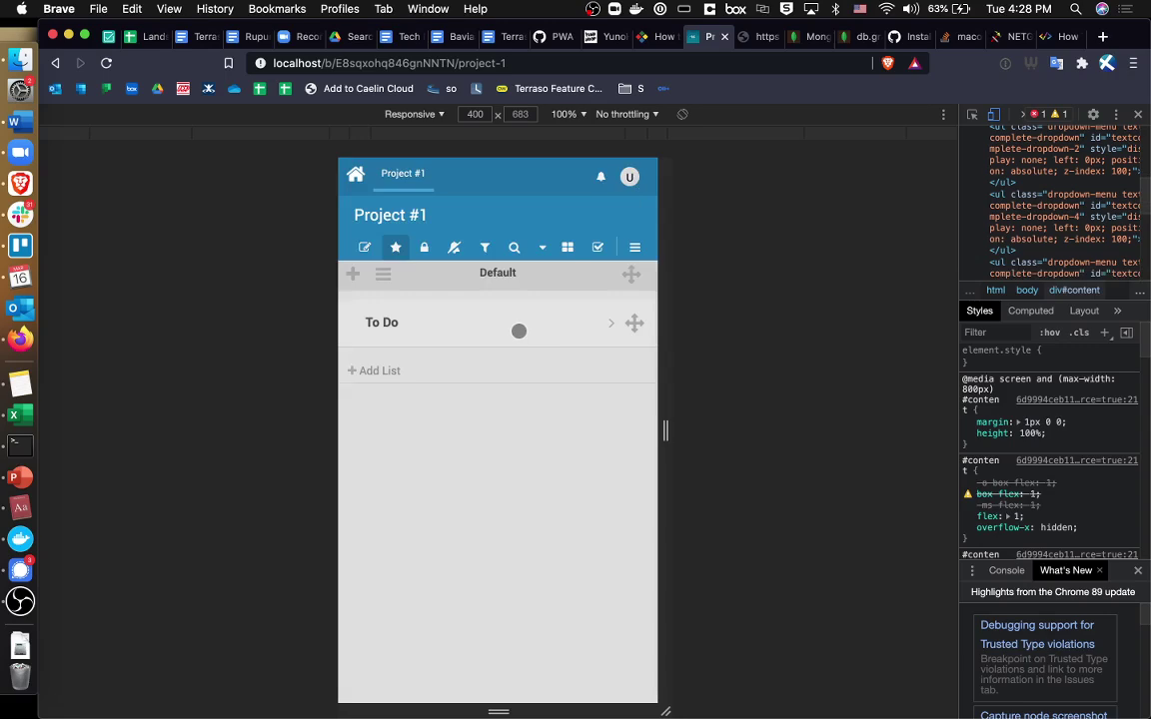
pyautogui.click(518, 331)
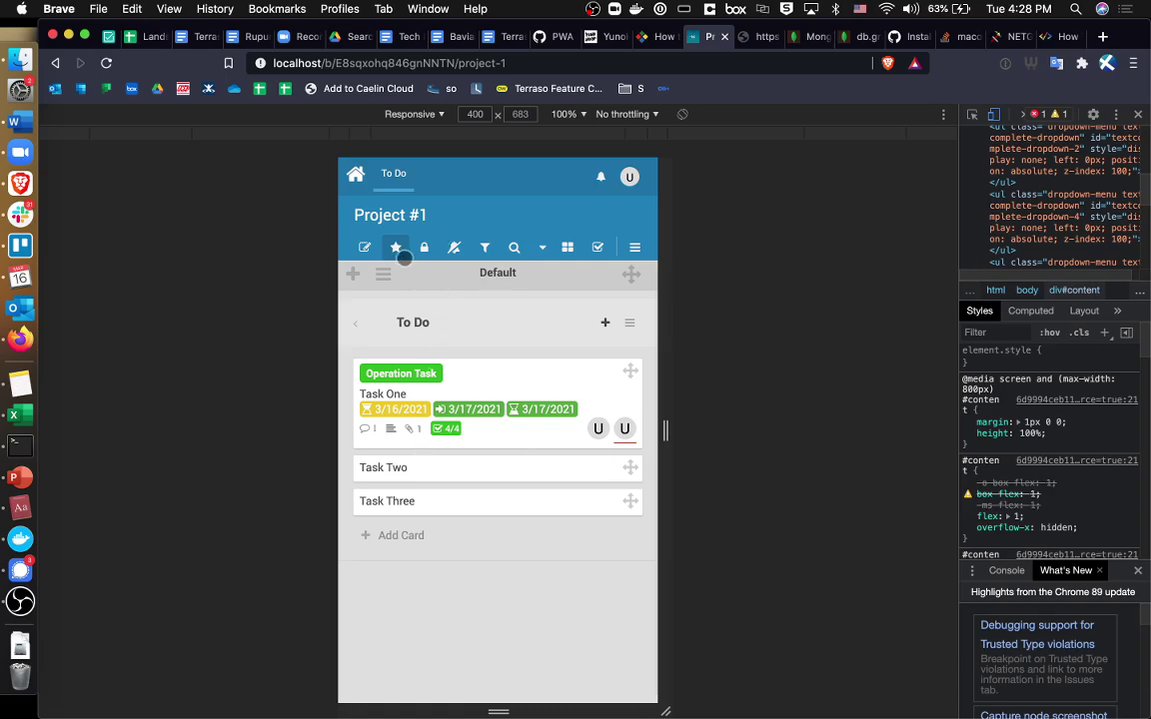
# Filter the board to Operation Task cards, review the result, then clear the filter
pyautogui.click(485, 247)
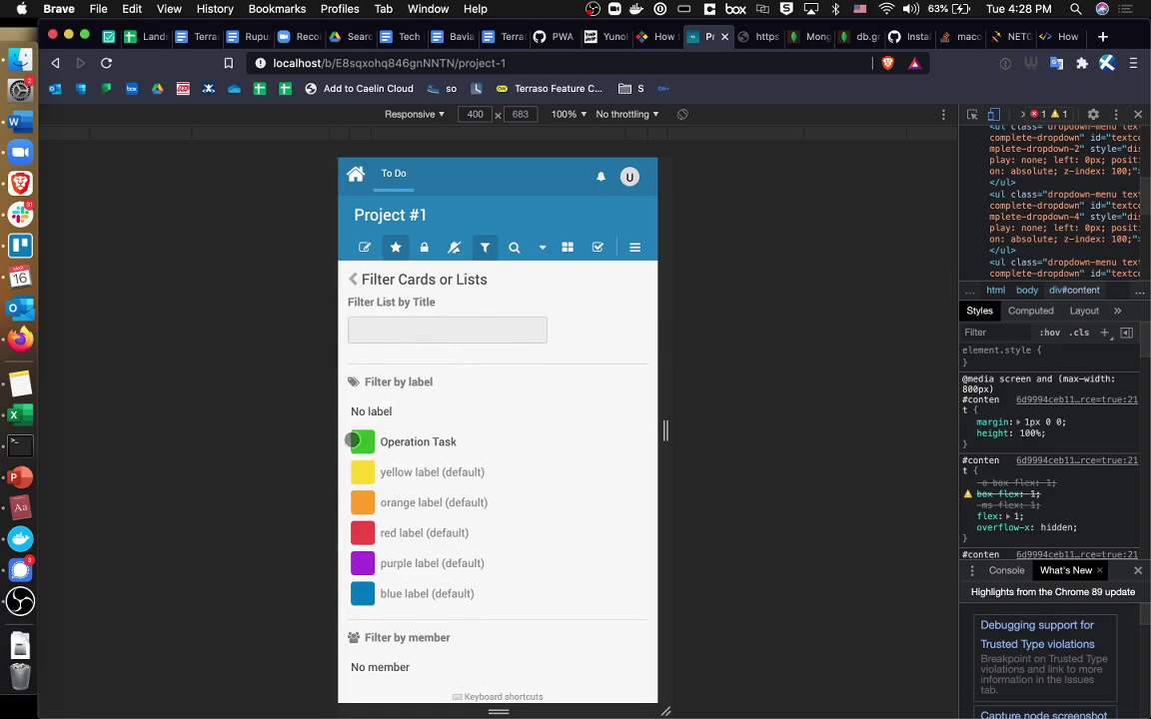
pyautogui.click(438, 442)
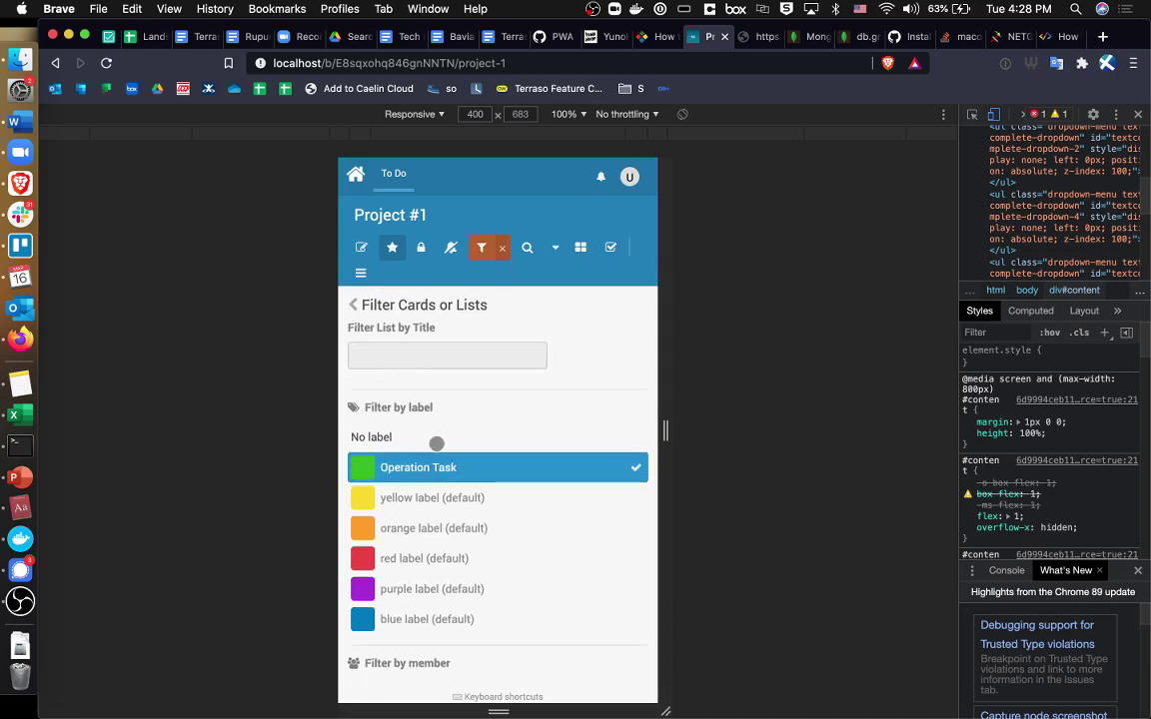
pyautogui.scroll(-10, 545, 489)
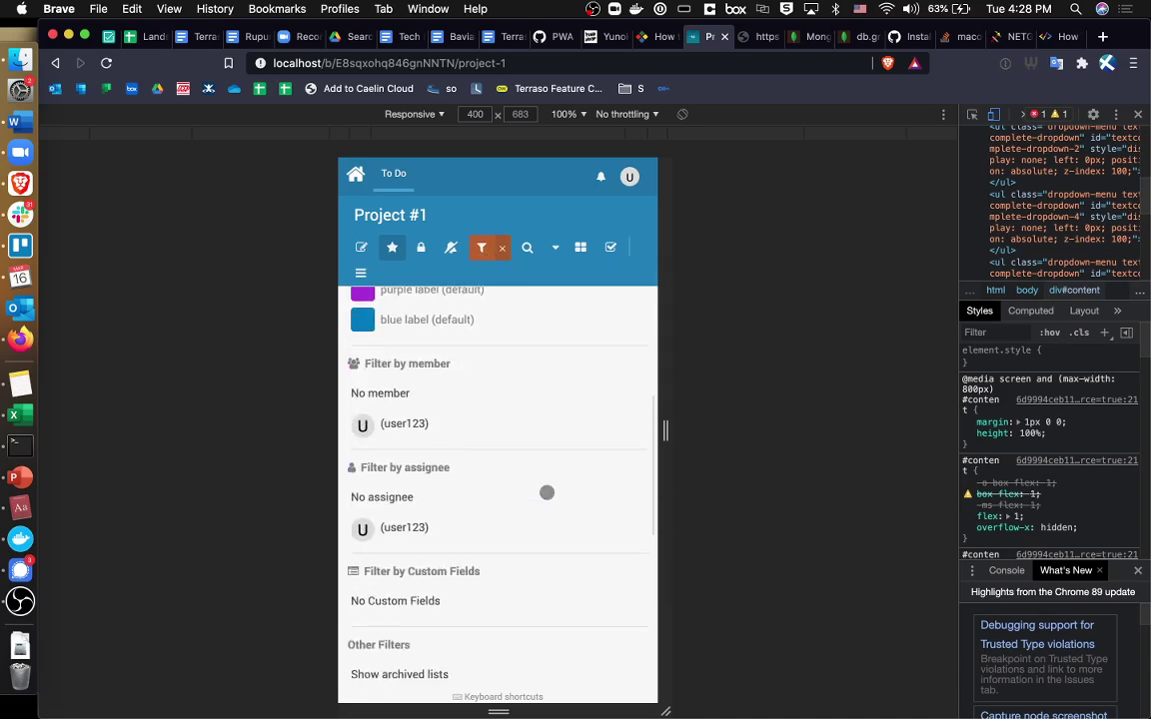
pyautogui.scroll(10, 545, 490)
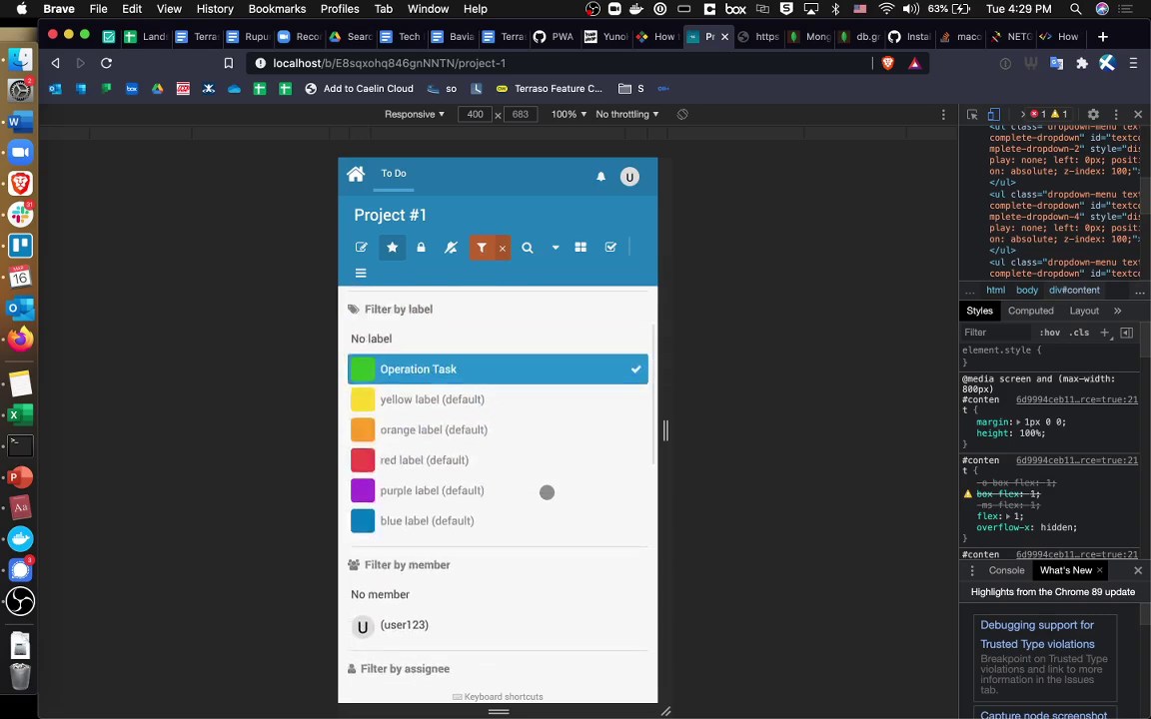
pyautogui.click(351, 308)
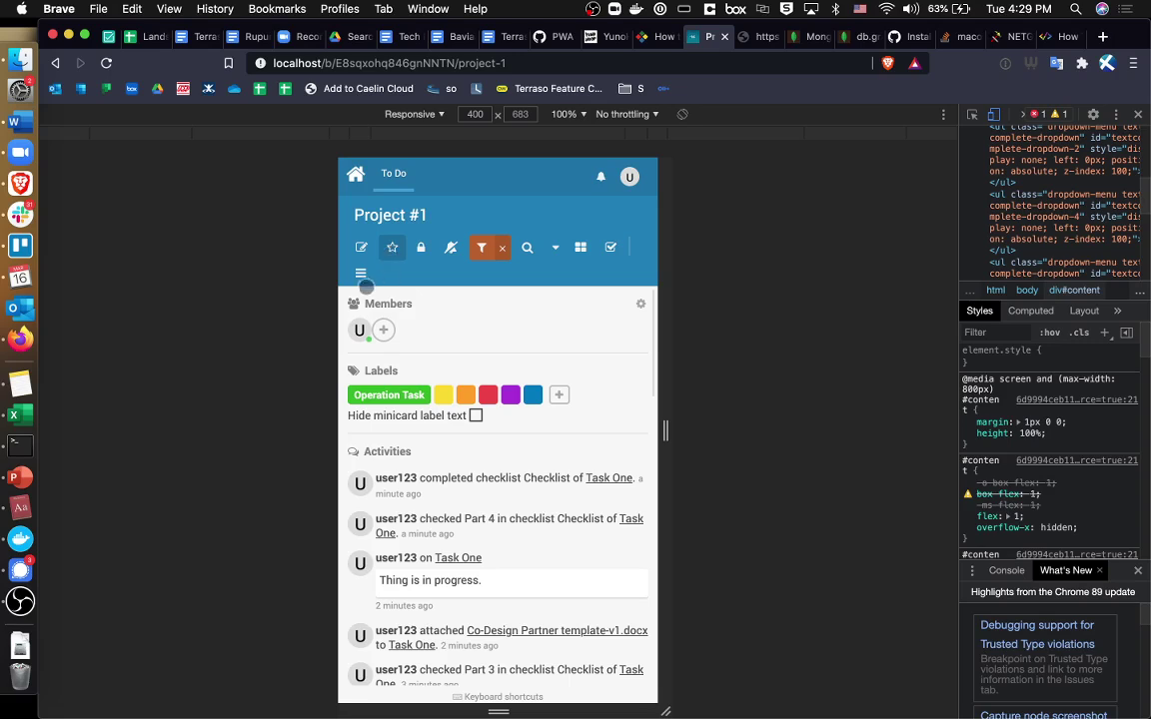
pyautogui.click(360, 273)
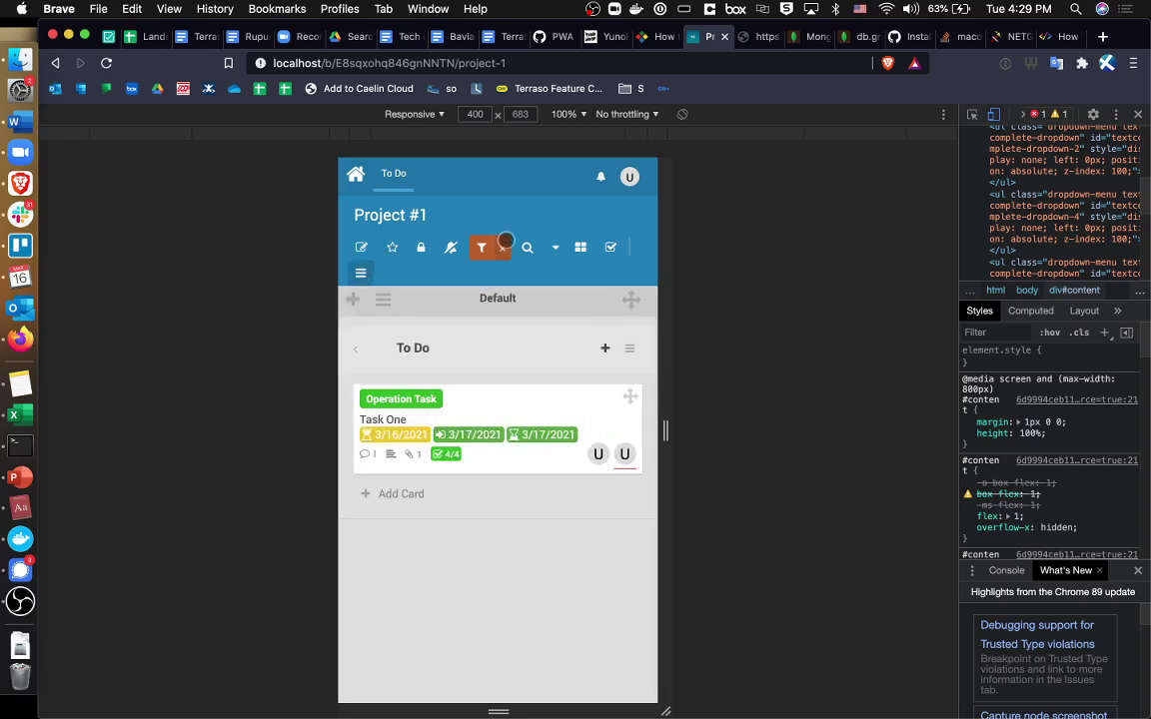
pyautogui.click(502, 247)
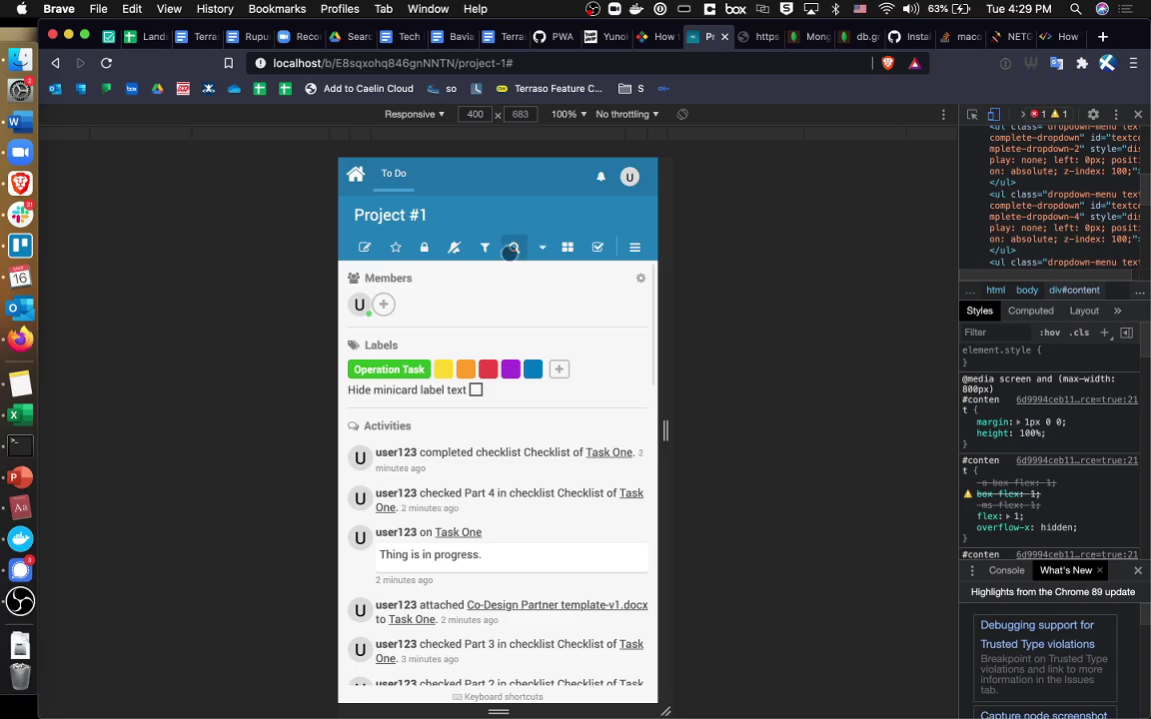
# Search the board's cards for 'operation', then replace the query with 'One' and open the board-view chooser
pyautogui.click(511, 249)
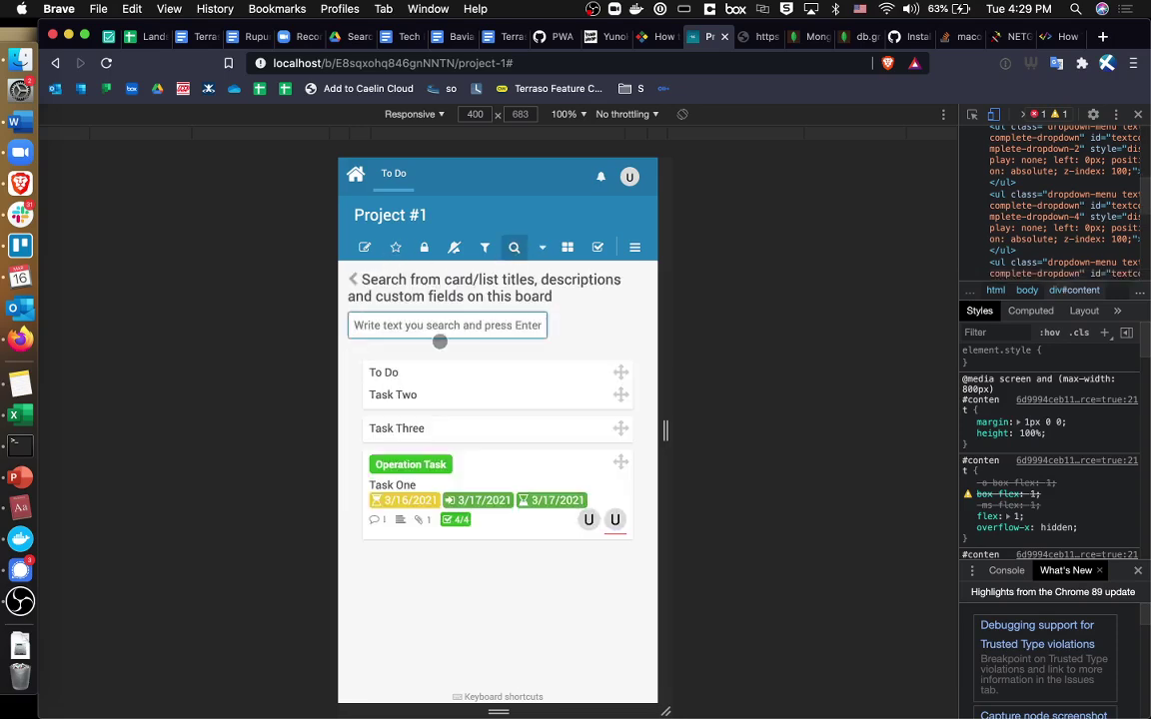
pyautogui.write('oper')
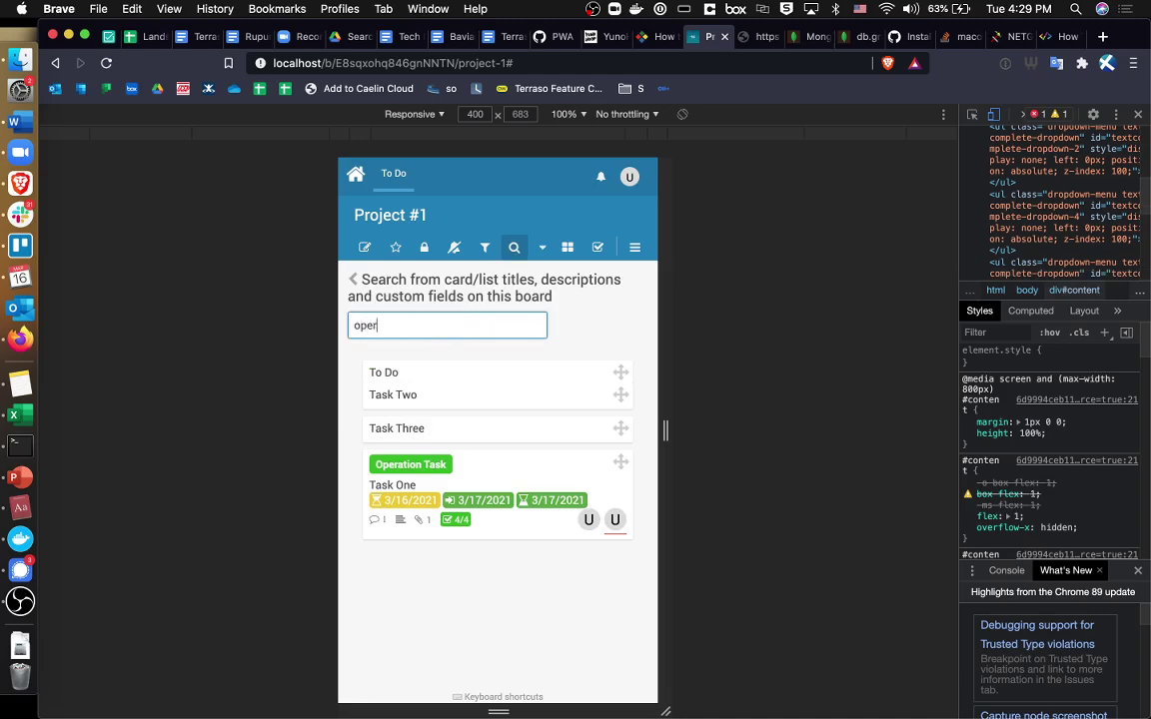
pyautogui.write('ation')
pyautogui.press('super+a')
pyautogui.write('One')
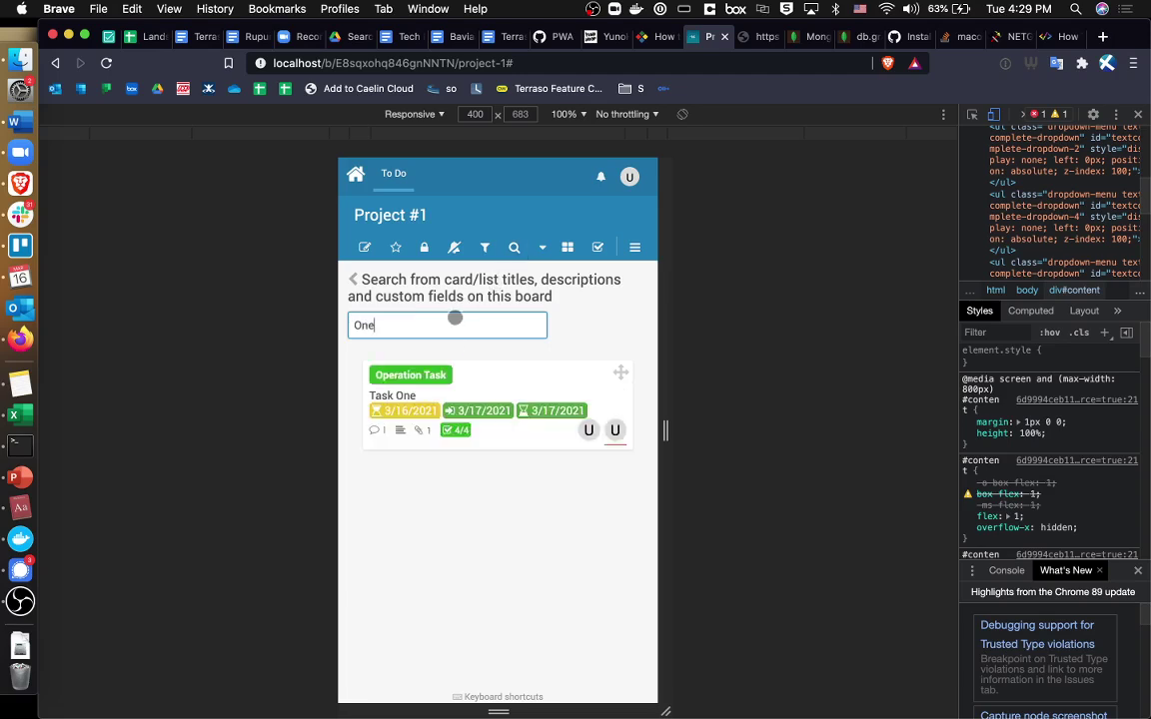
pyautogui.click(560, 253)
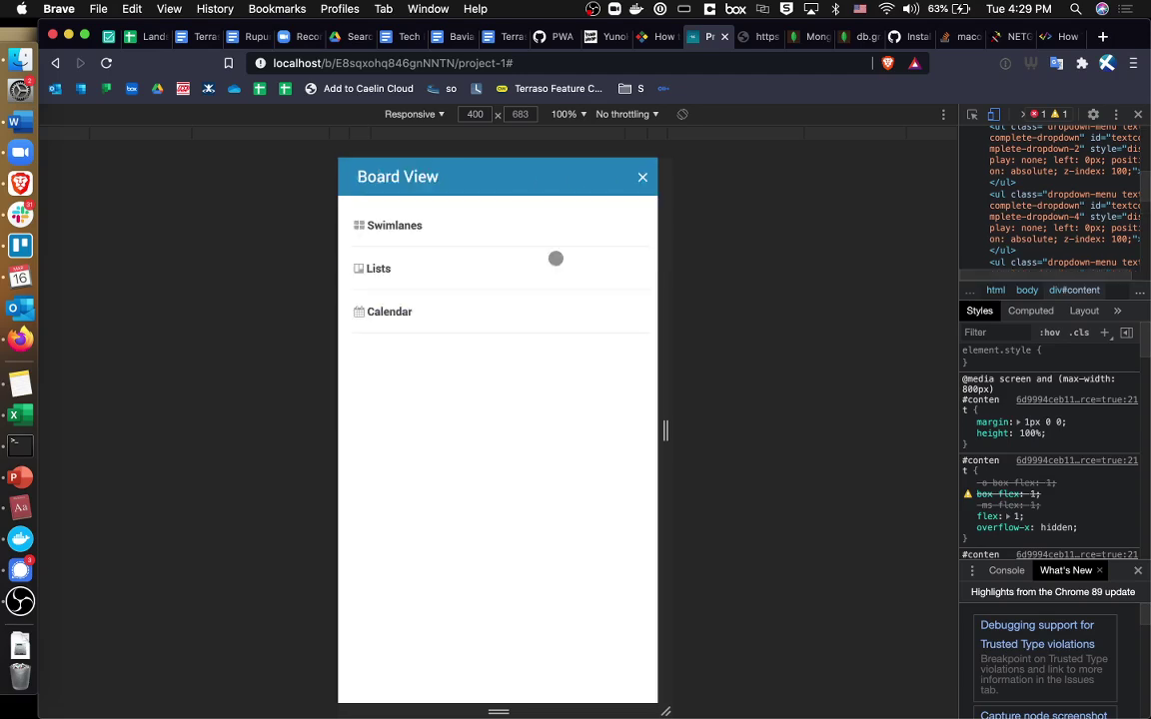
# Switch Project #1 to the Lists layout, then reopen and dismiss the board-view chooser
pyautogui.click(465, 273)
pyautogui.click(541, 252)
pyautogui.click(482, 226)
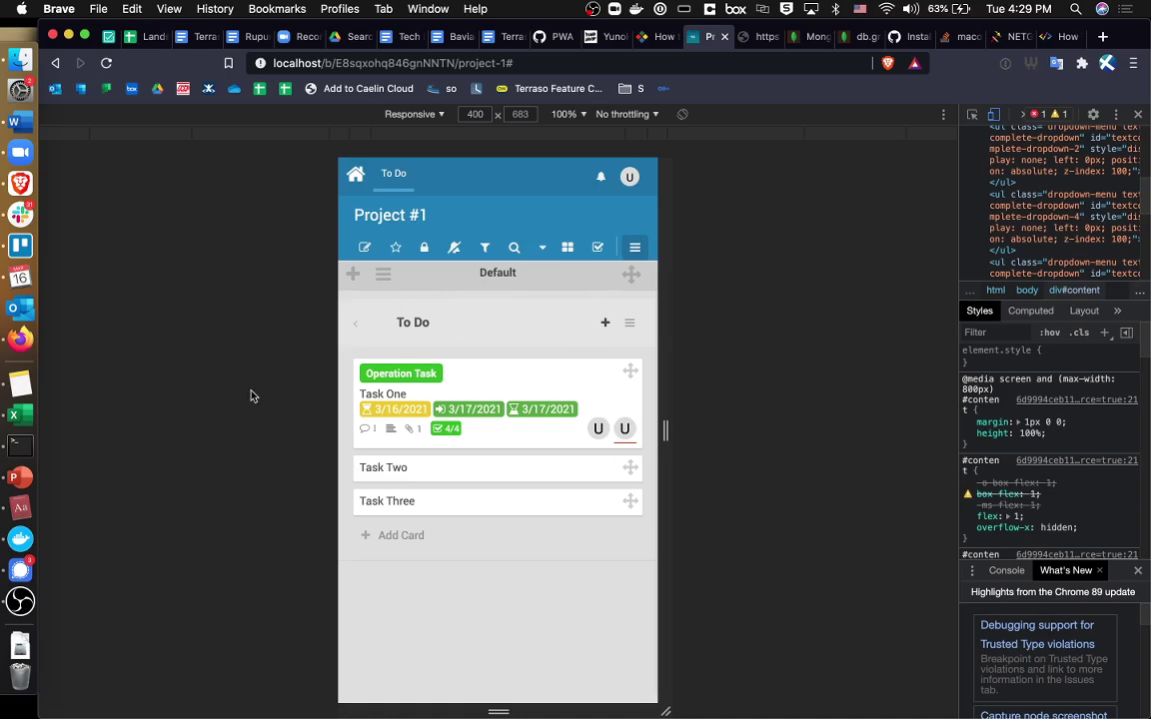
# Open Task One and scroll through its 4/4 checklist, Test Subtask and DOCX attachment
pyautogui.click(520, 388)
pyautogui.scroll(-15, 510, 460)
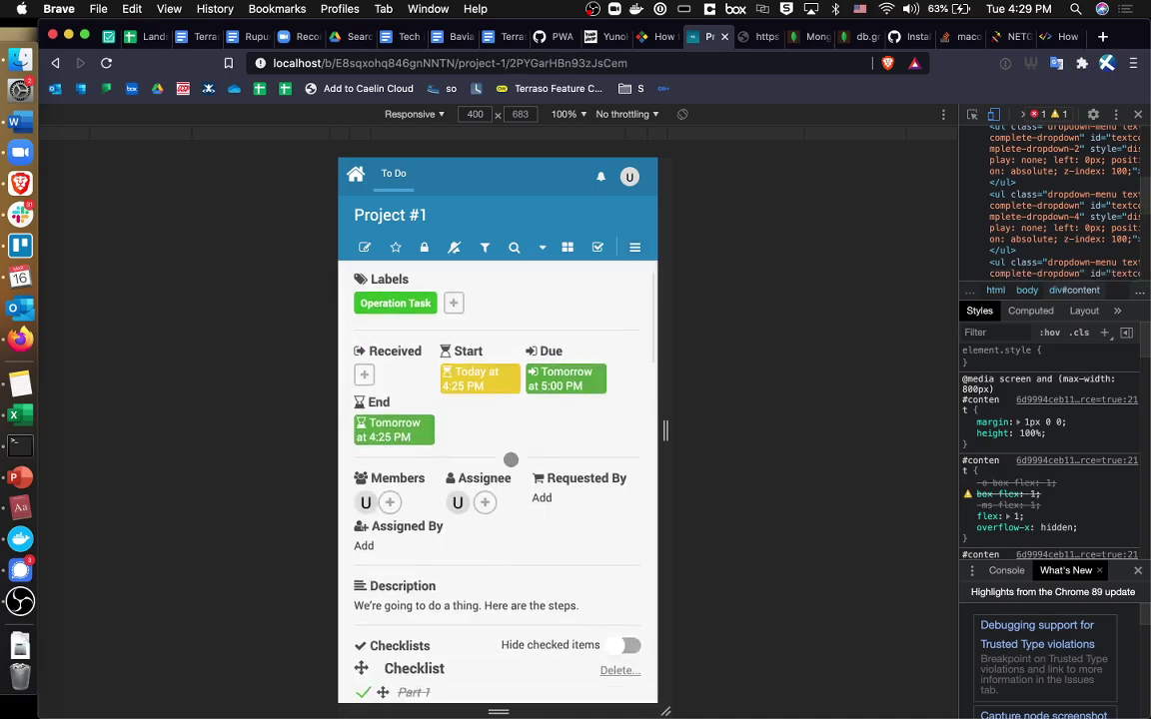
pyautogui.scroll(-5, 510, 459)
pyautogui.scroll(20, 509, 458)
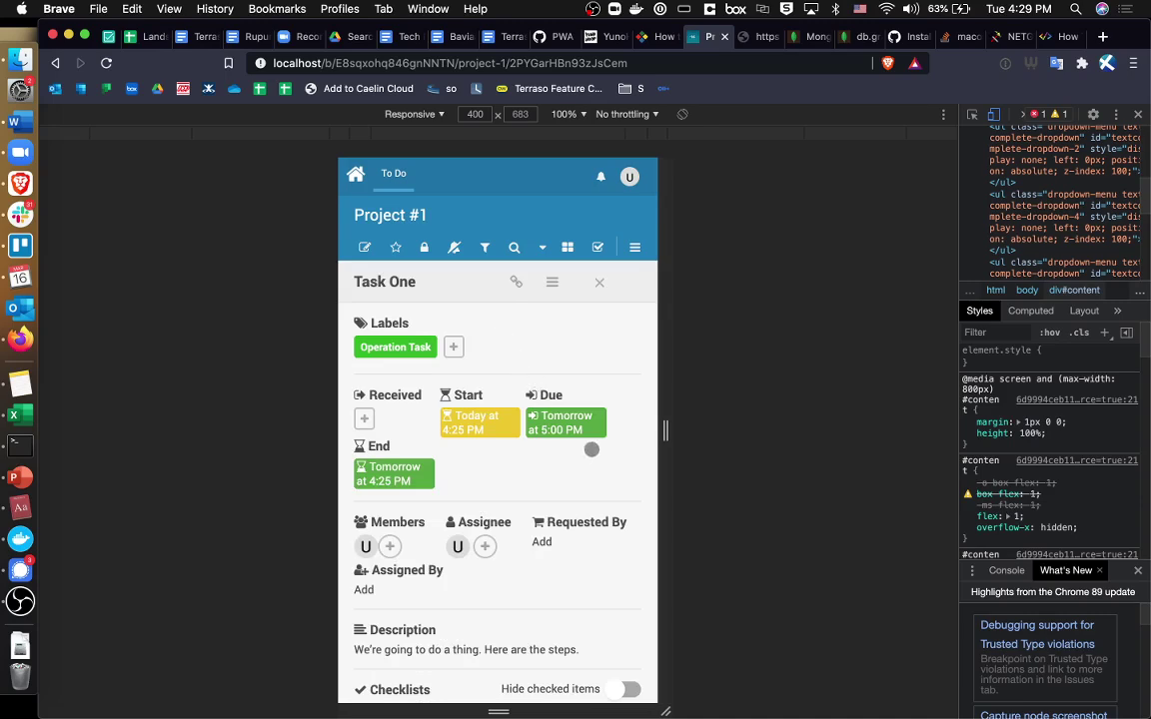
pyautogui.scroll(-9, 579, 480)
pyautogui.scroll(1, 555, 543)
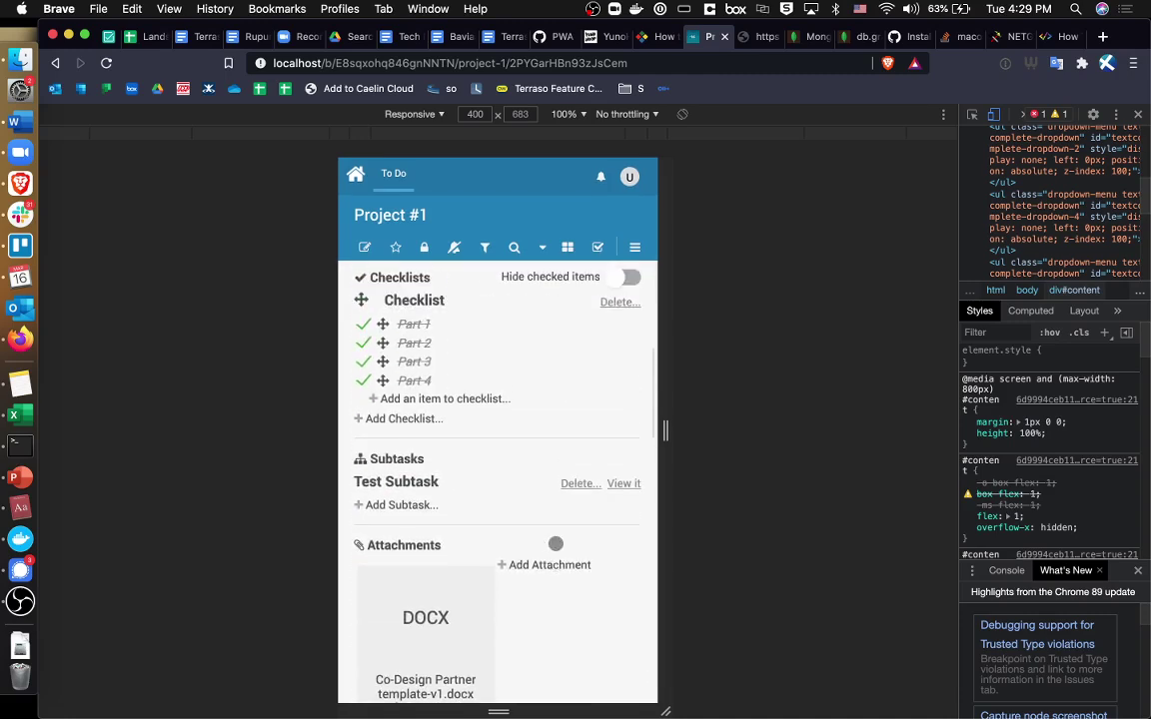